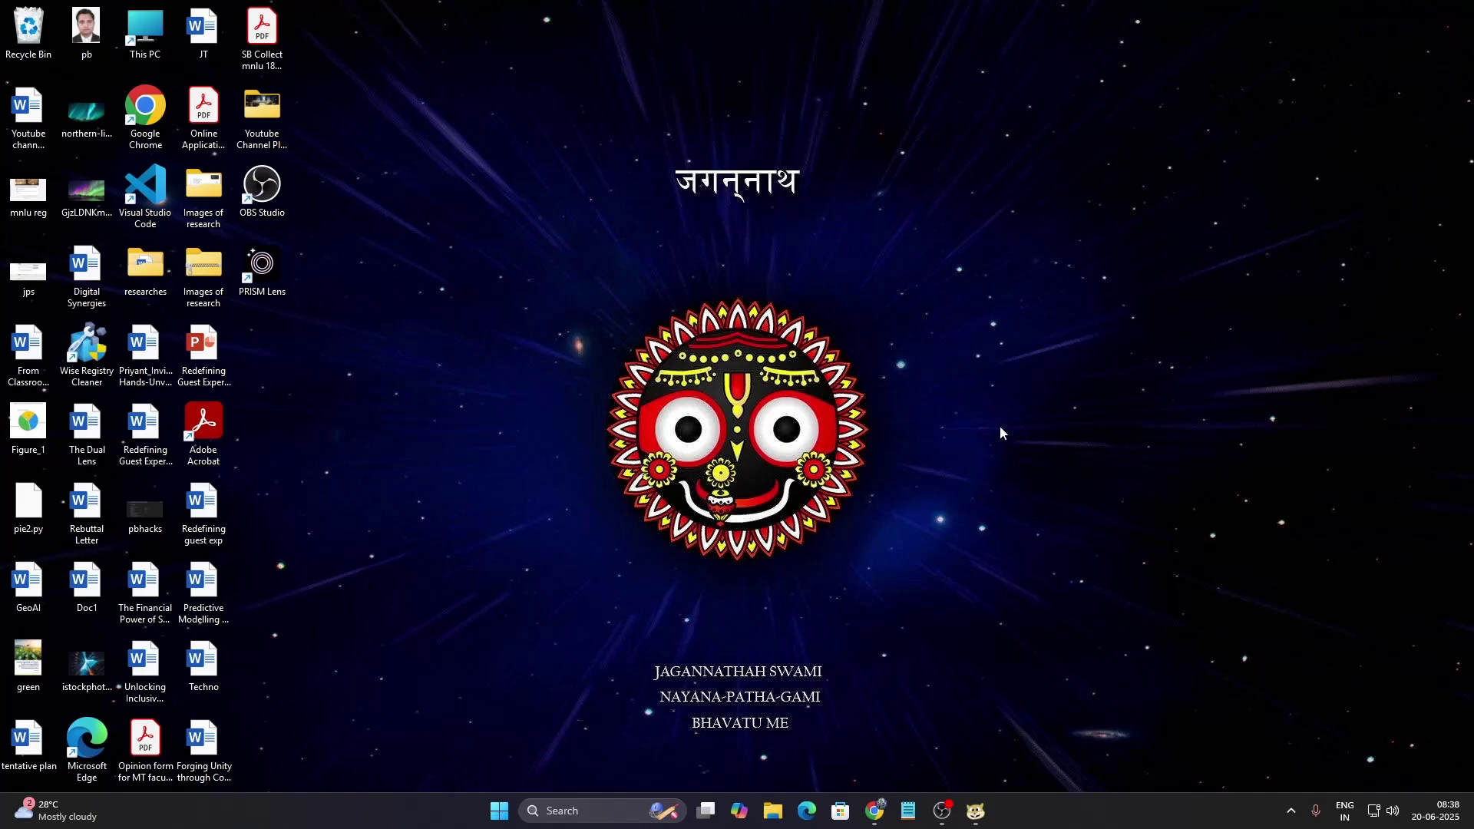
Search Windows for "youtbe" and return to the list of recent items
click(574, 812)
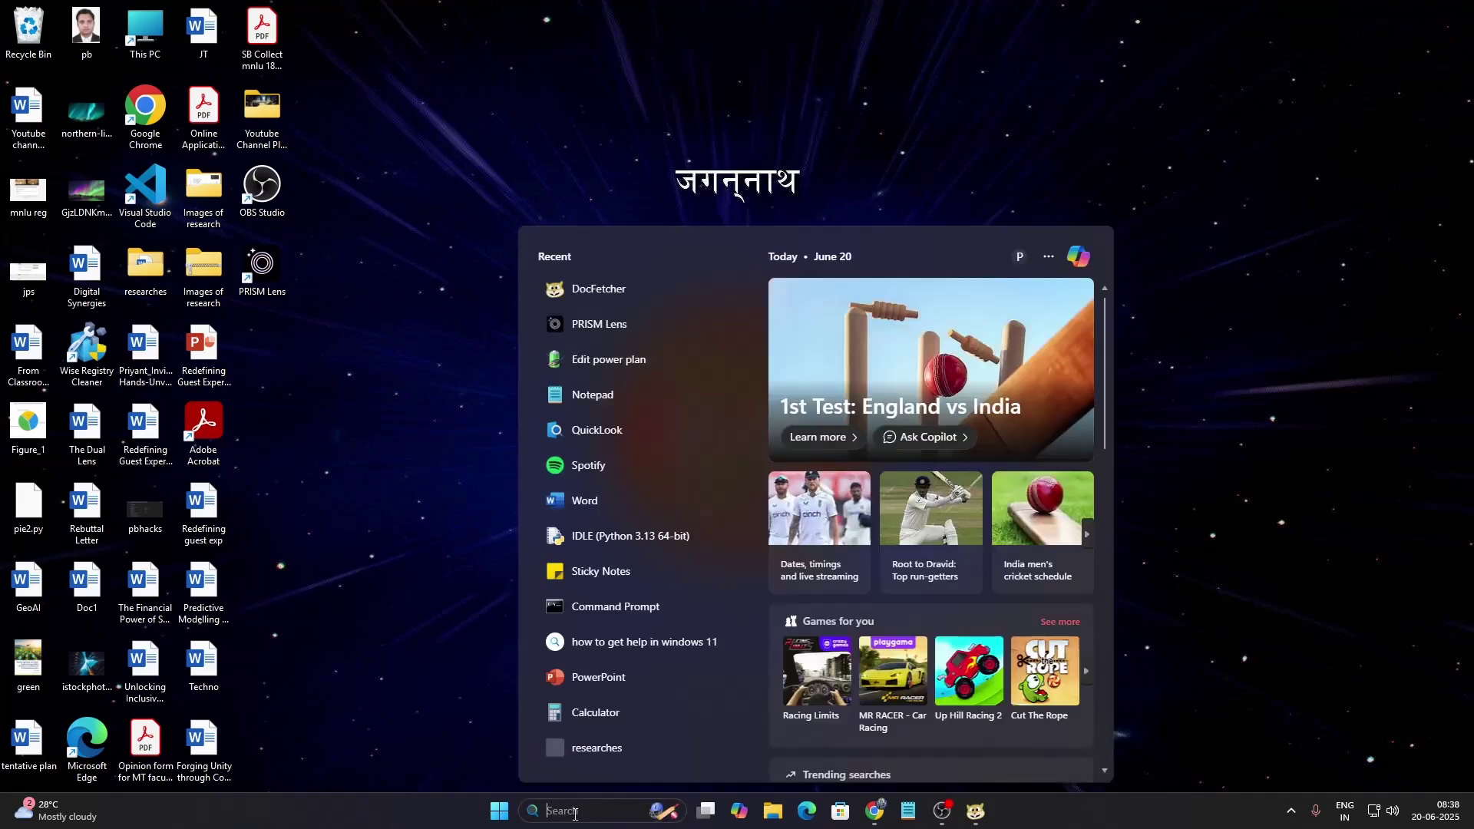
text(y)
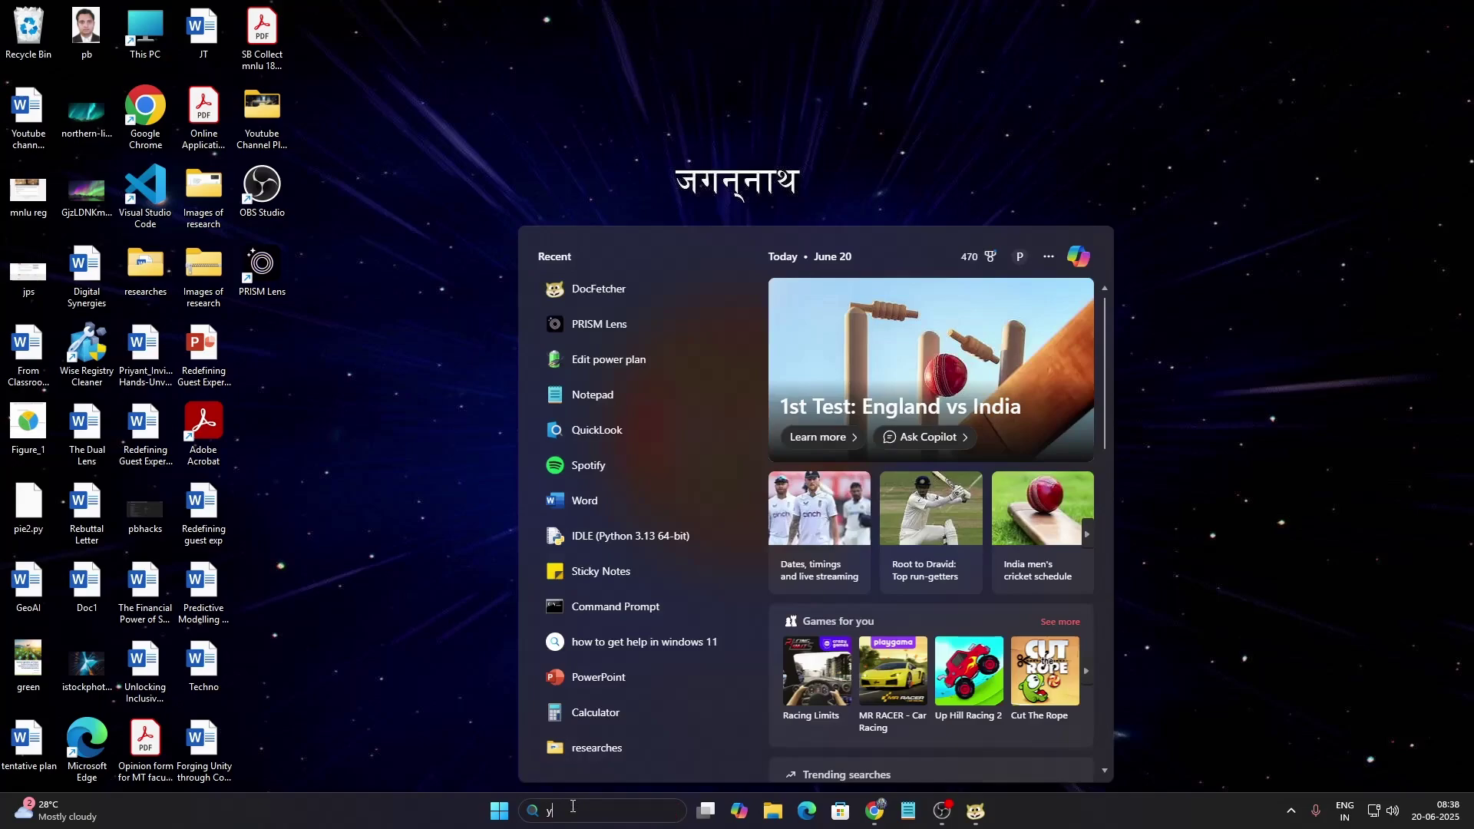
text(outbe)
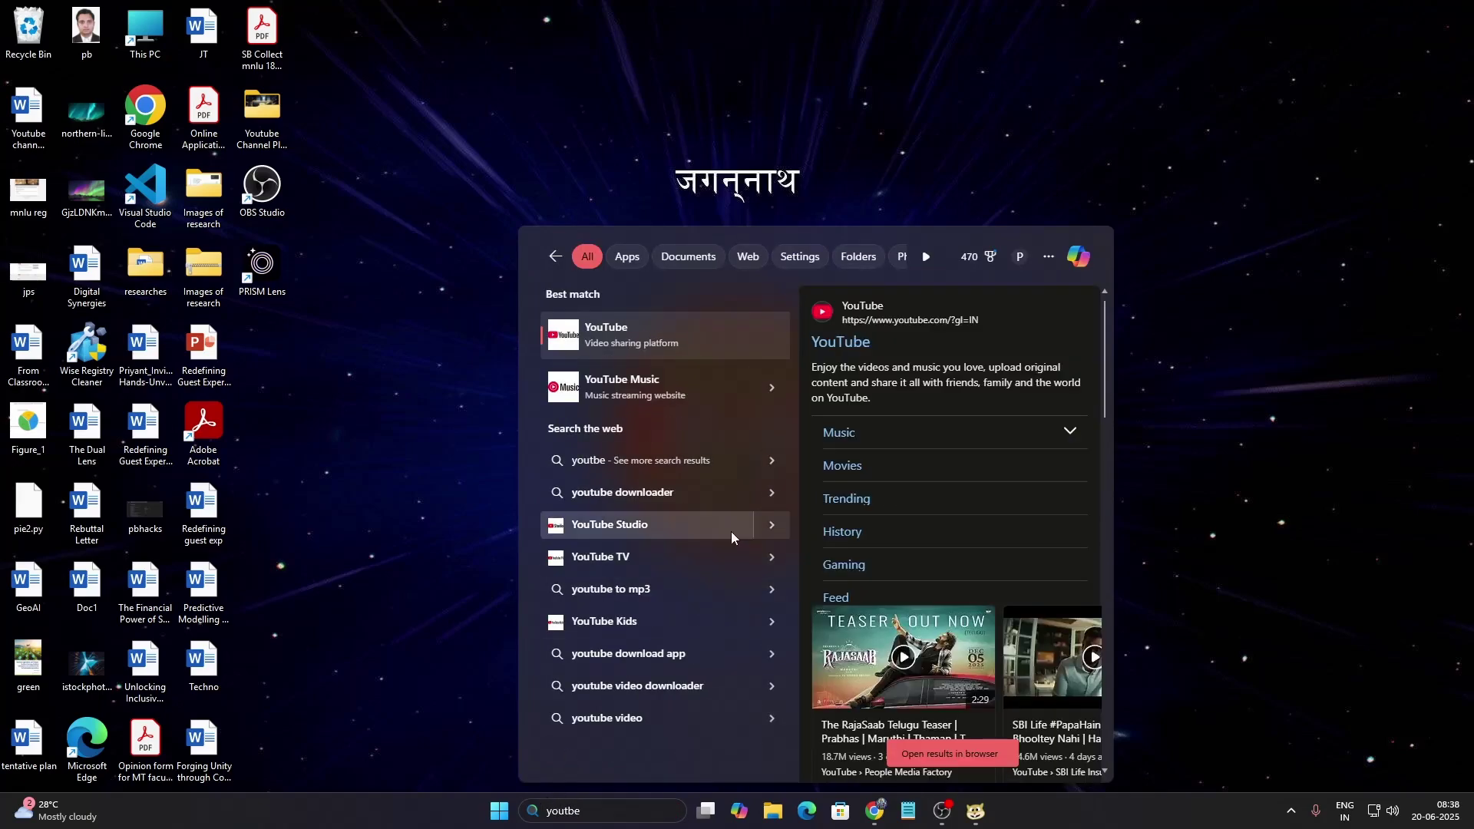
click(554, 258)
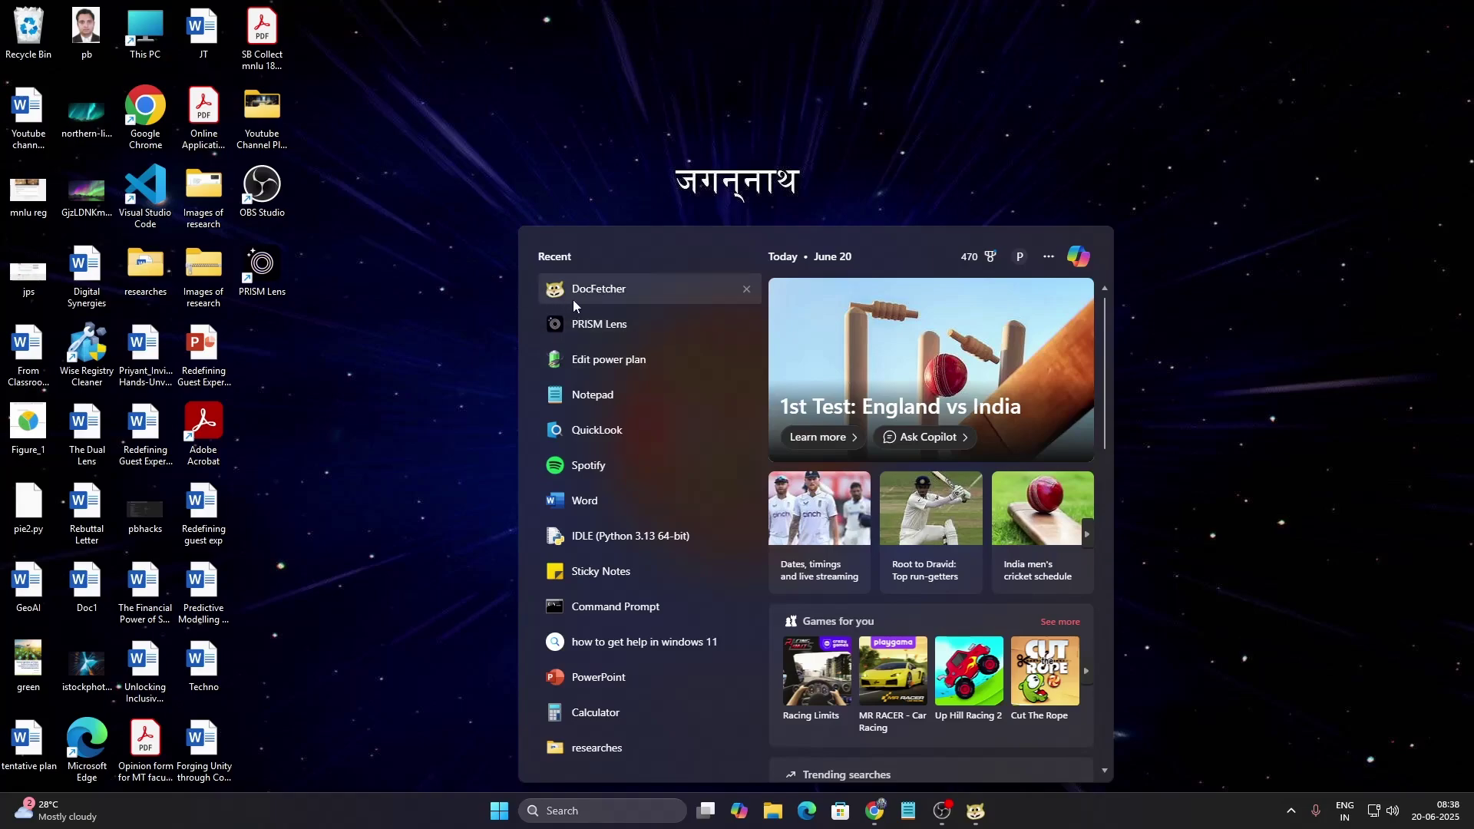
Launch DocFetcher and choose the Desktop folder as the source for a new index
click(623, 284)
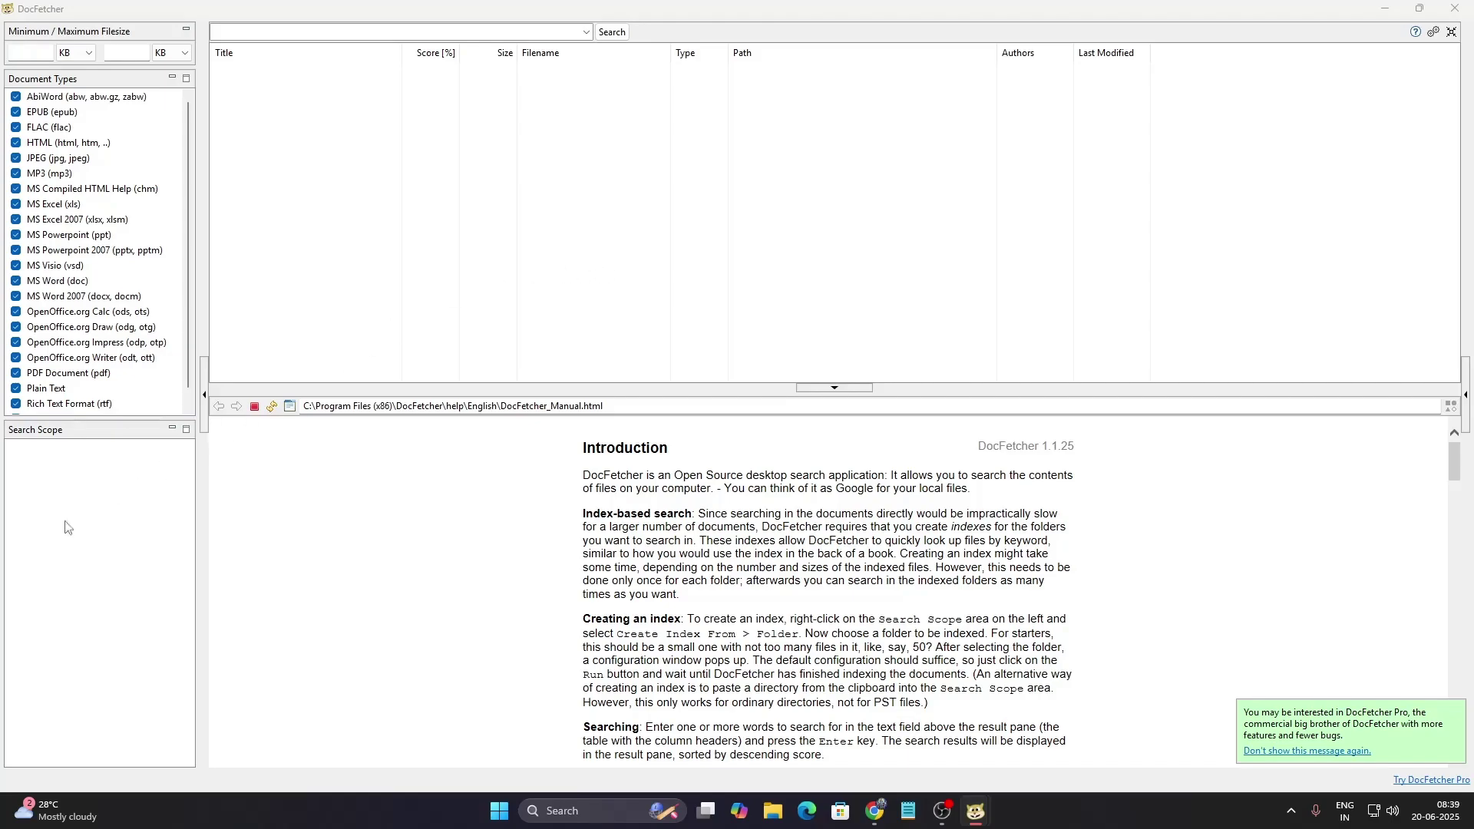
right_click(88, 474)
mouse_move(111, 484)
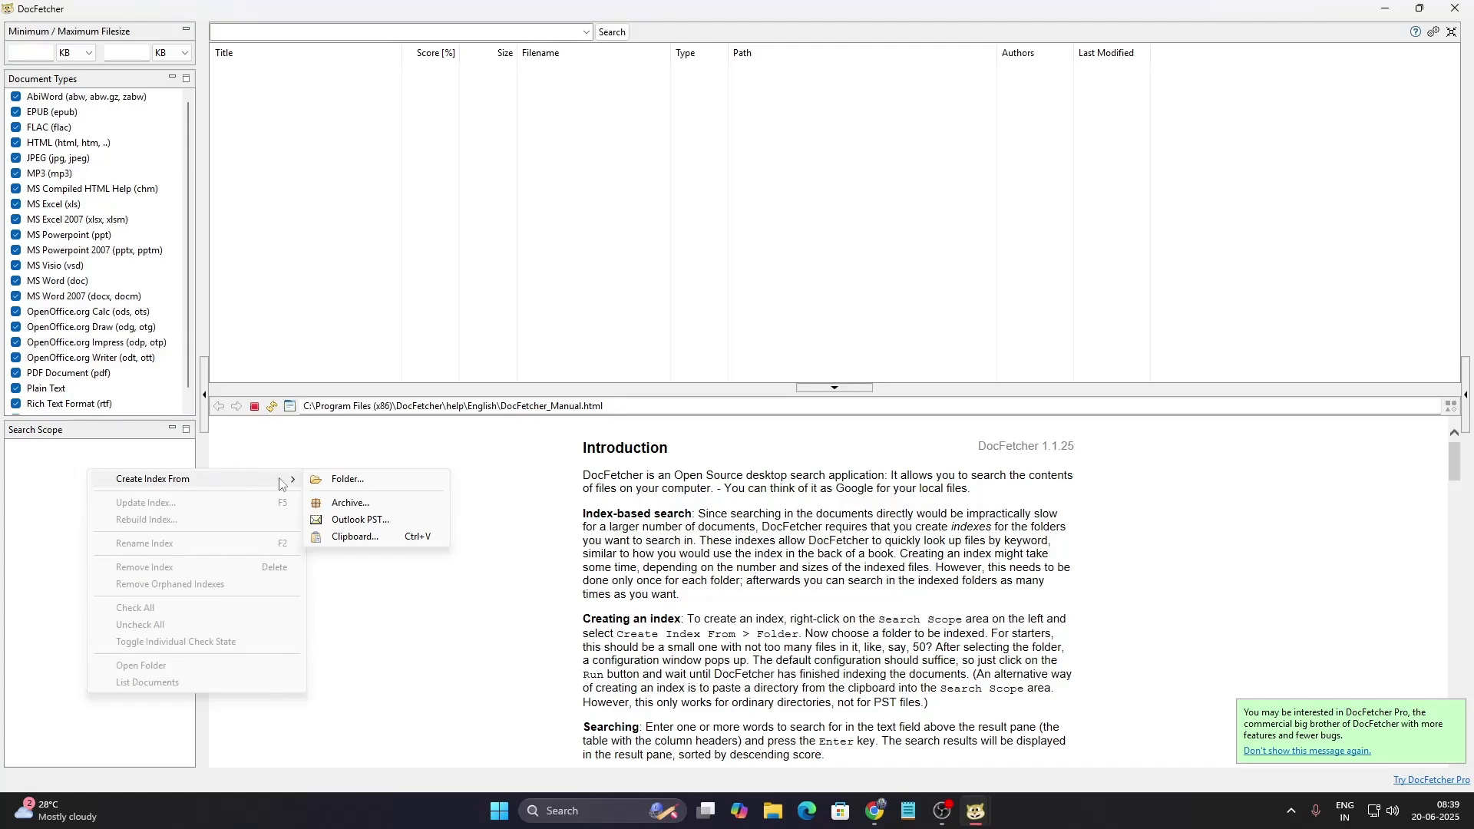
click(330, 480)
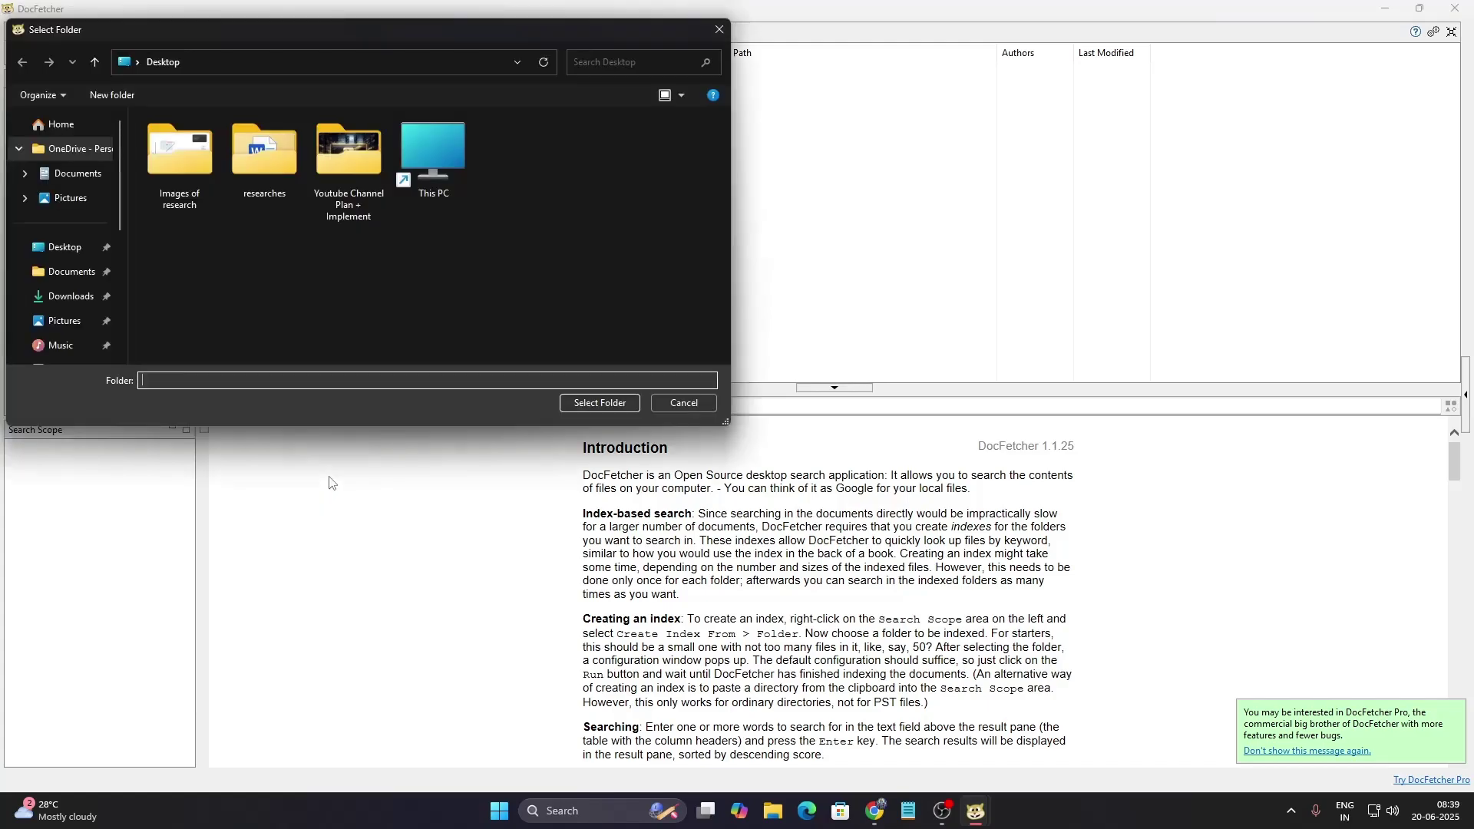
click(70, 253)
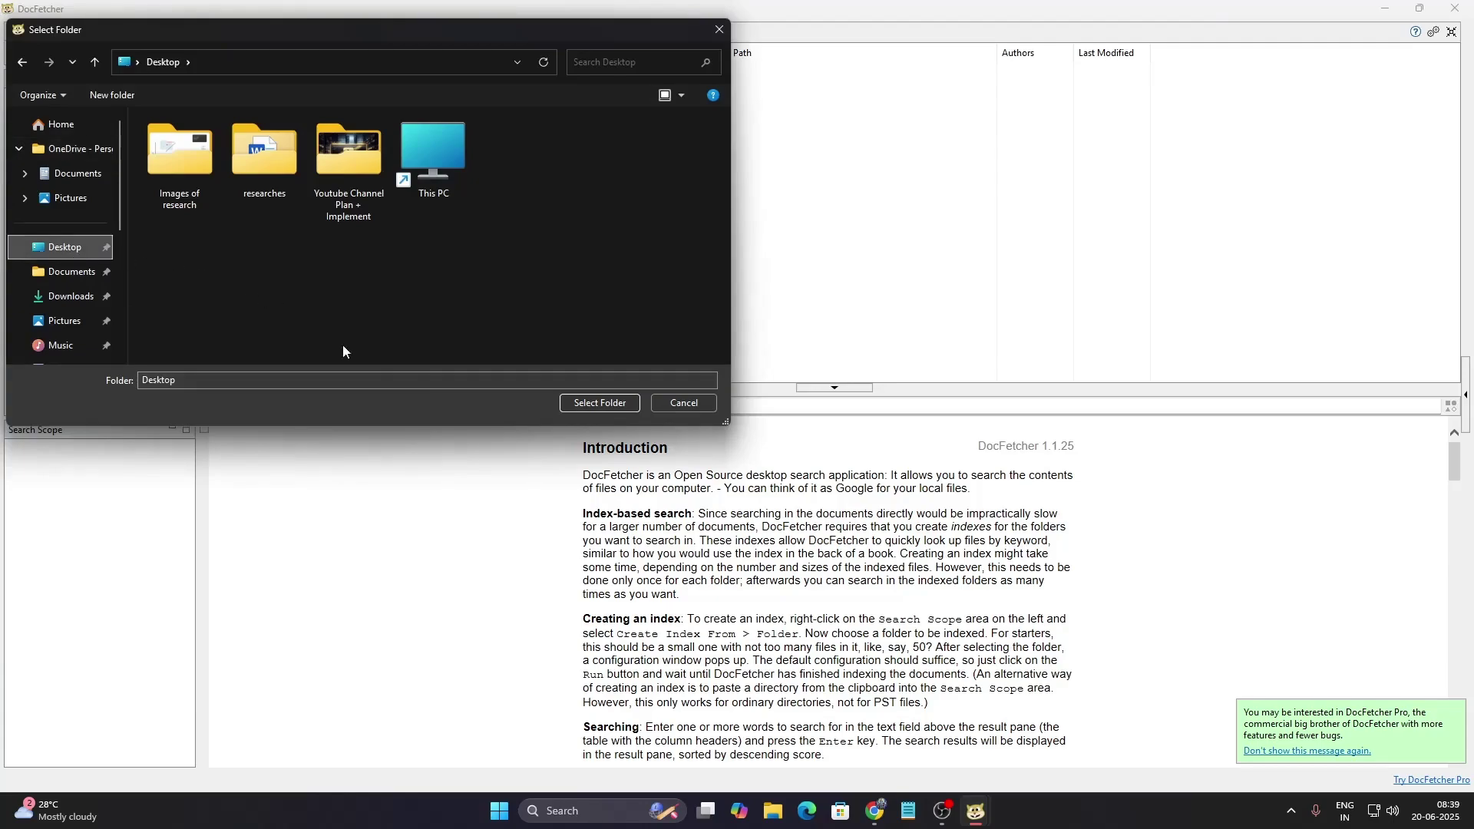
click(587, 401)
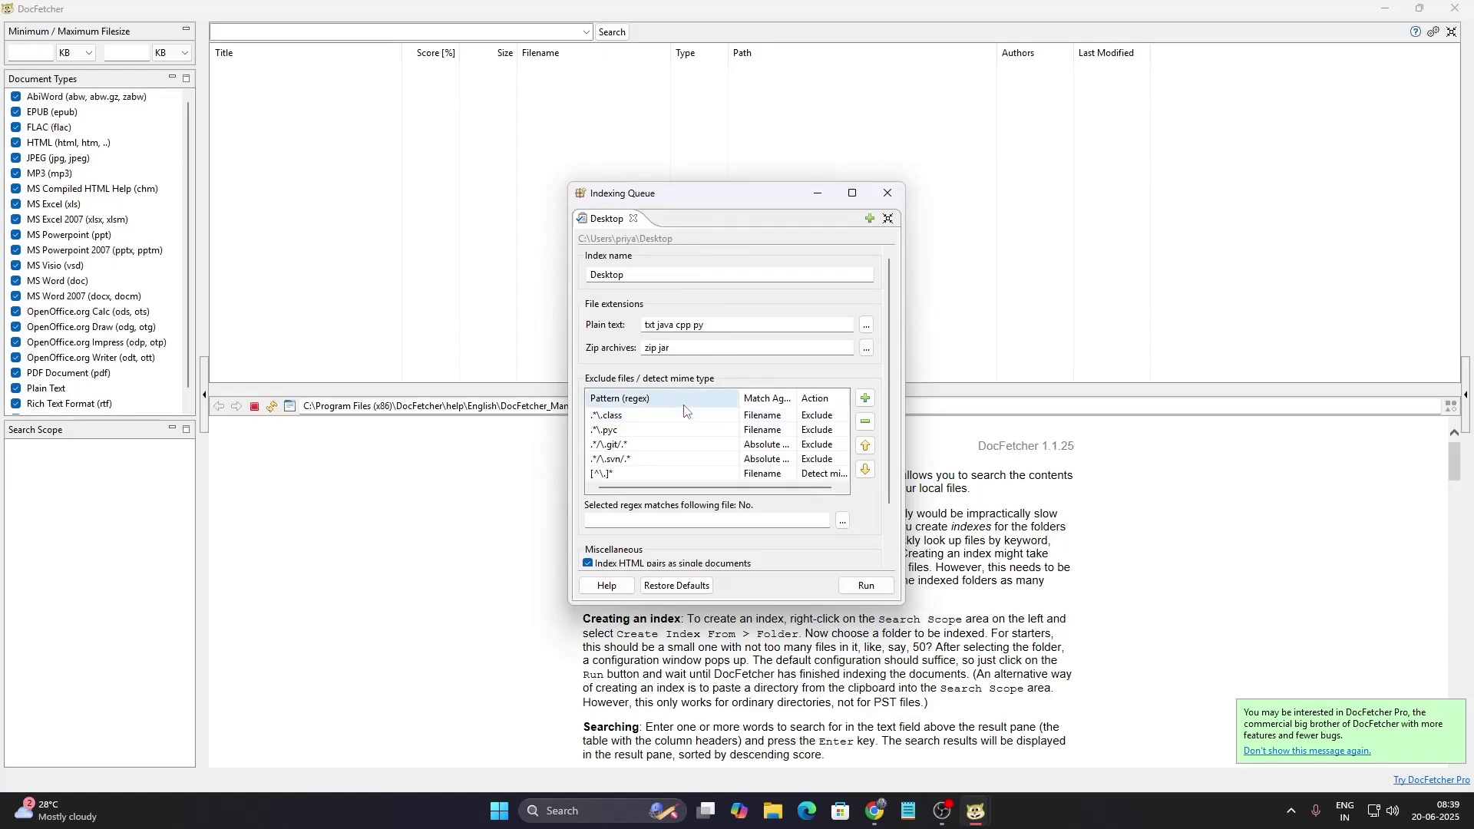
Enable storing relative paths for portability, run the Desktop indexing and close the Indexing Queue
scroll(685, 408, down, 2)
drag(713, 487, 695, 487)
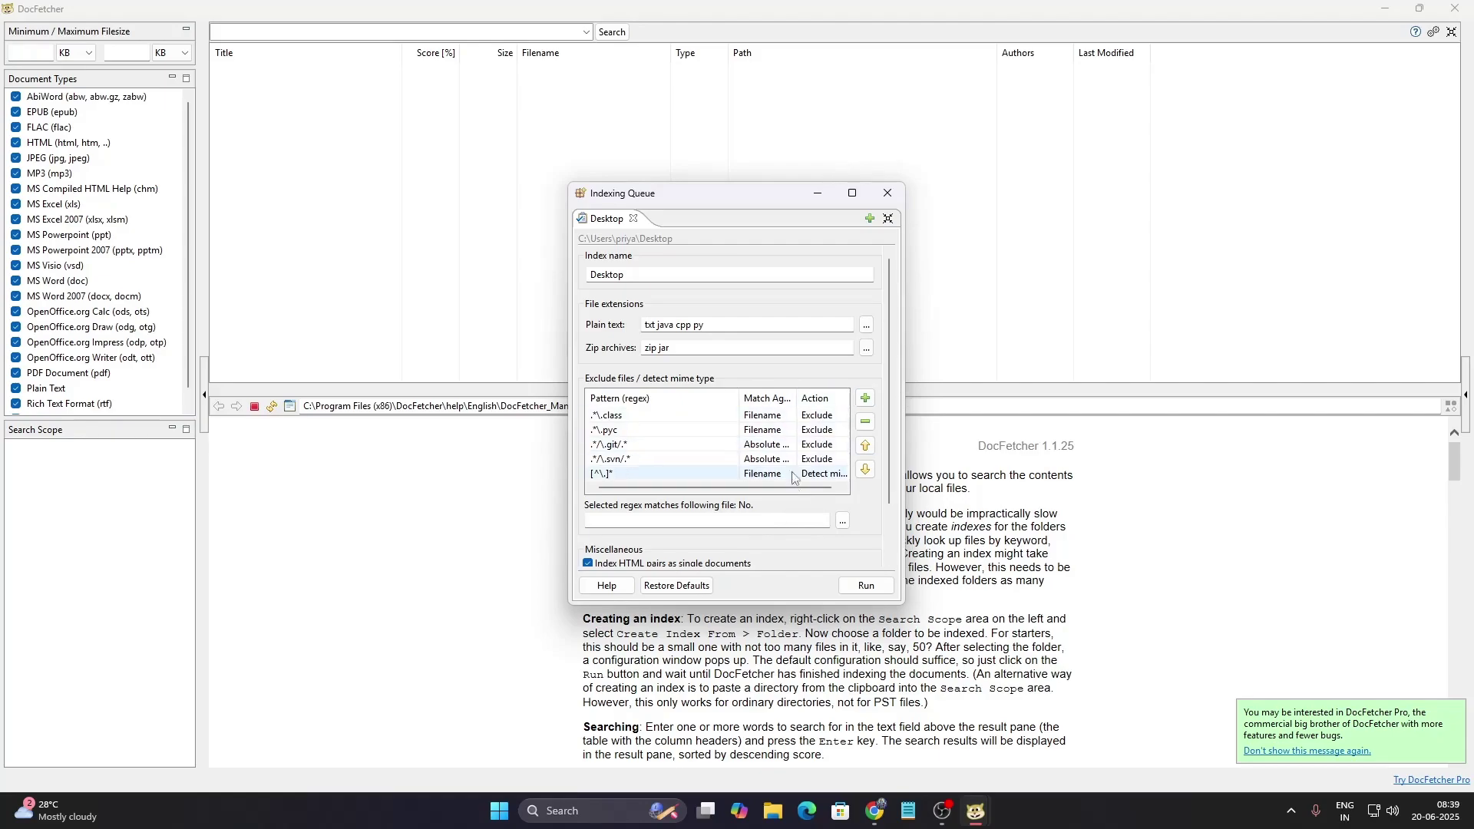
scroll(729, 552, down, 2)
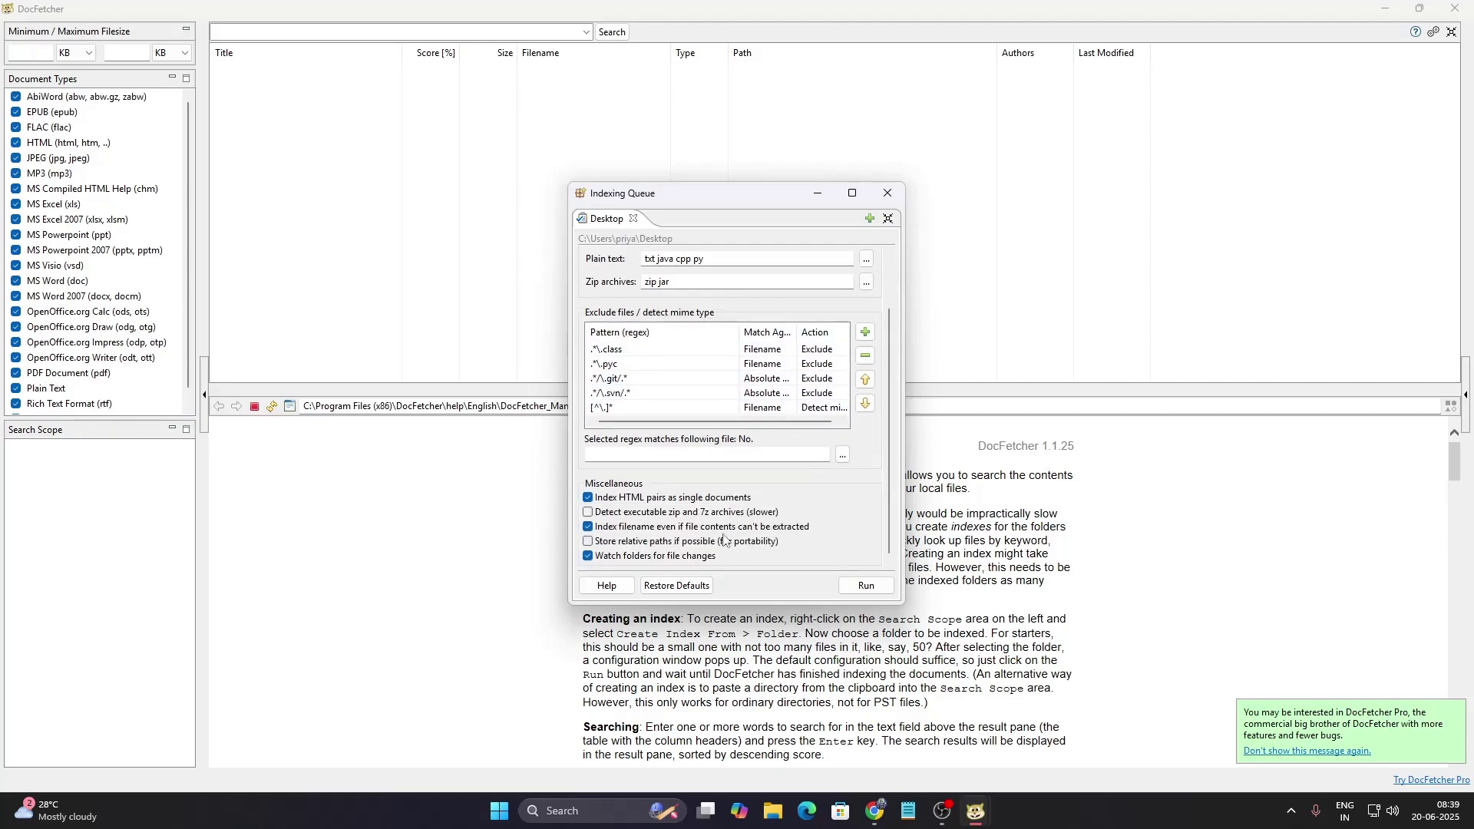
click(598, 545)
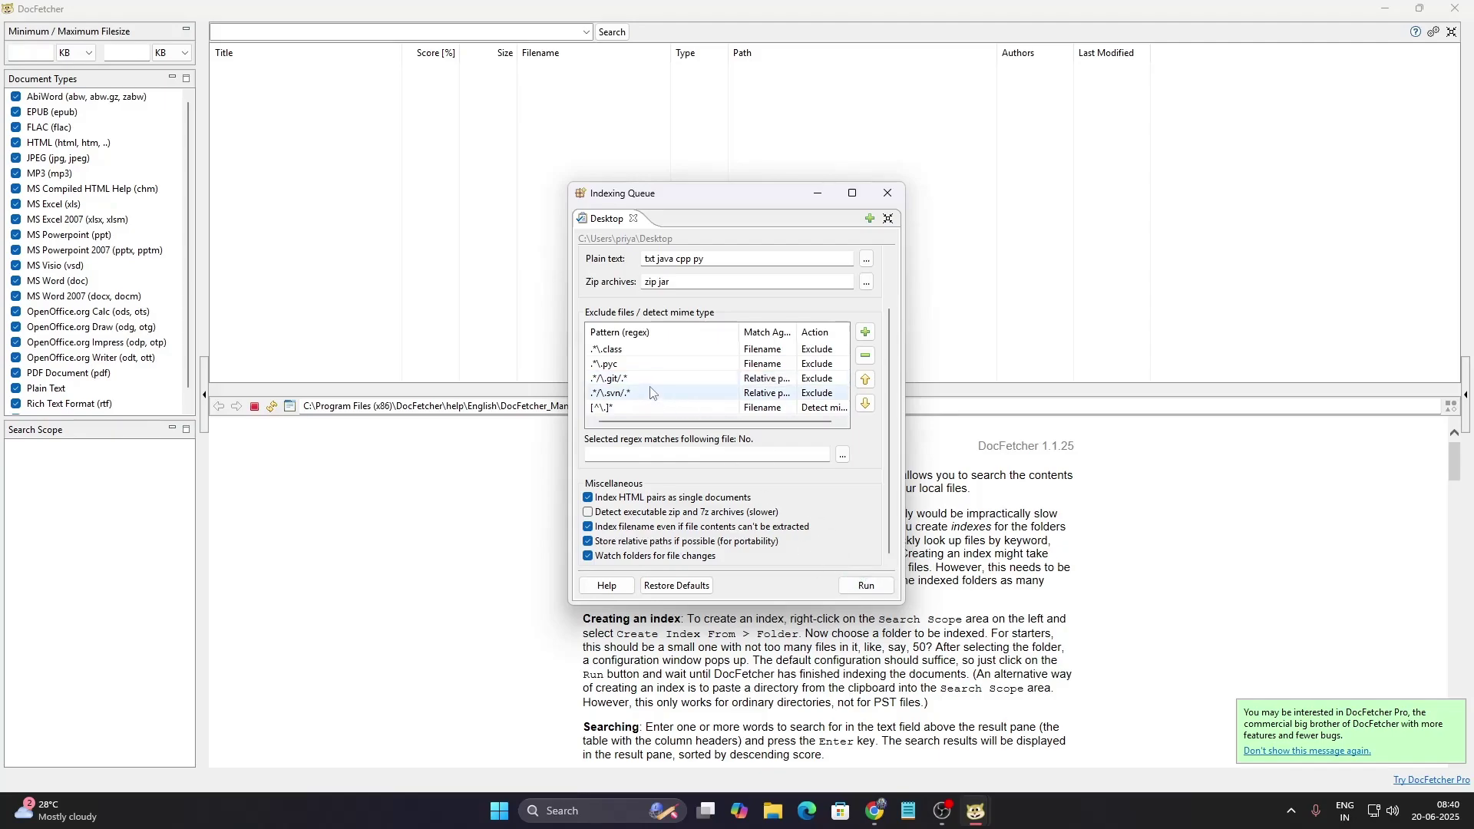
click(866, 587)
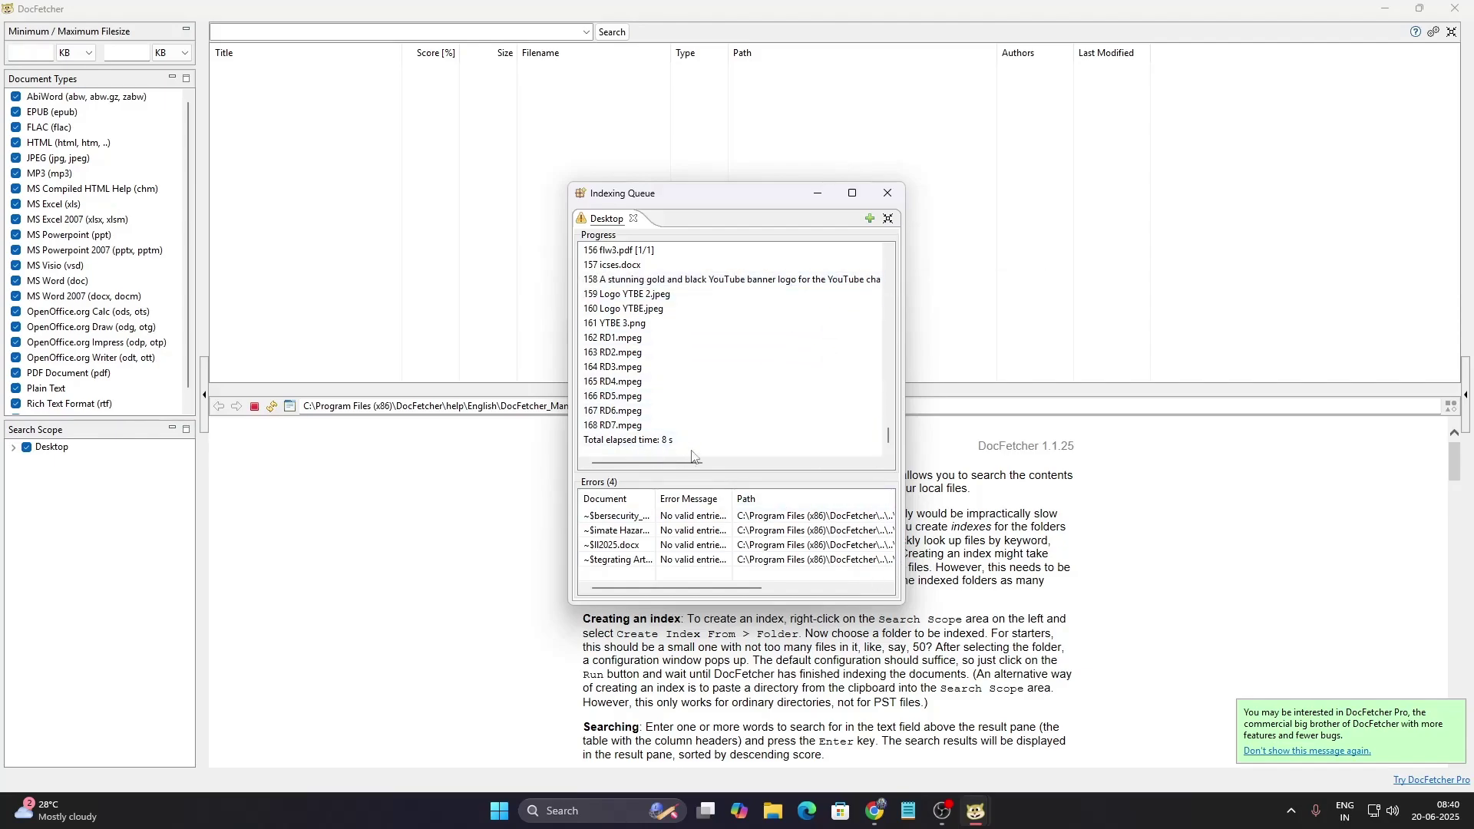
click(891, 194)
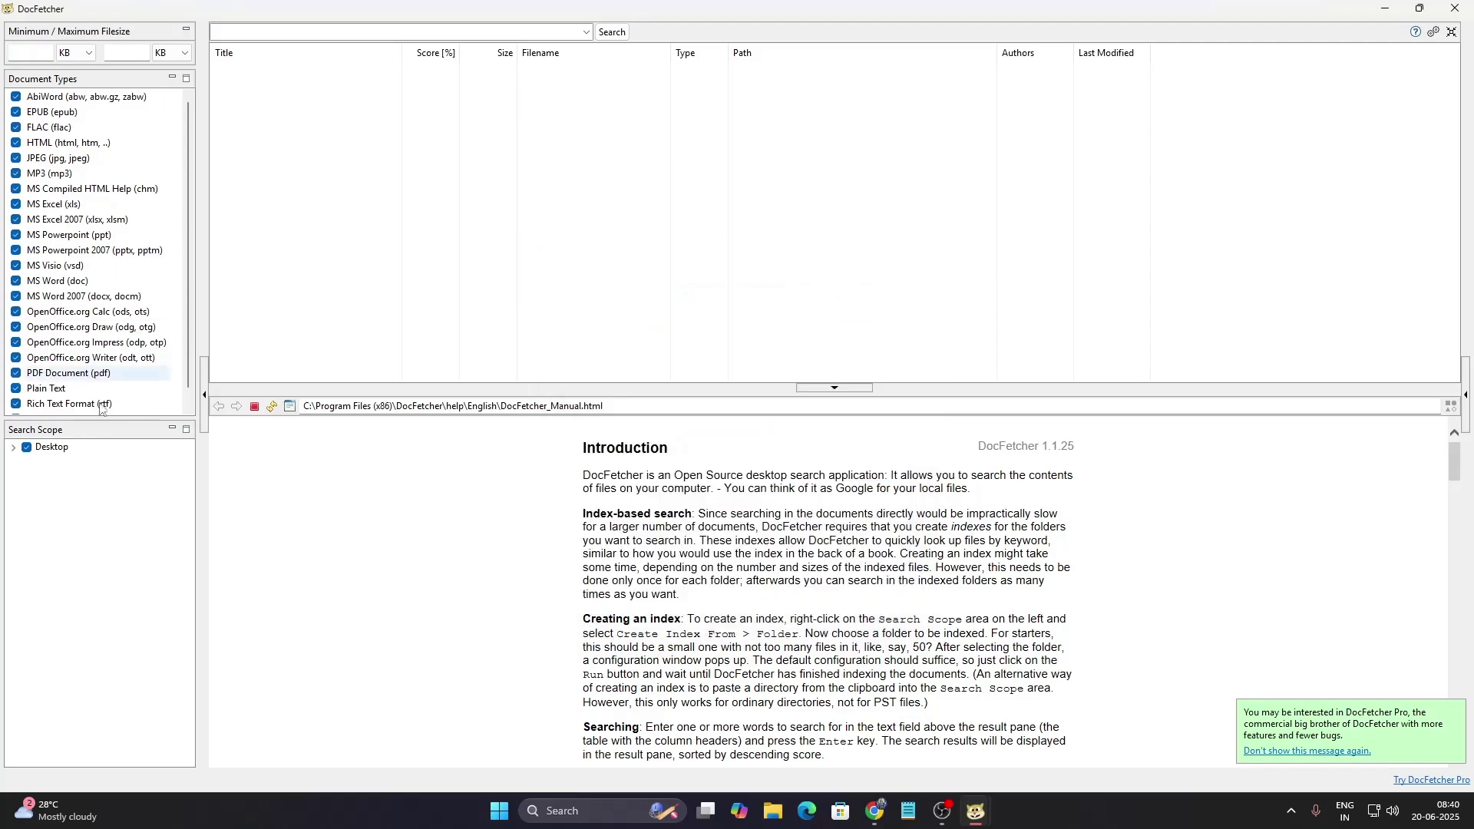
Search the indexed documents for "youtube channel"
click(329, 29)
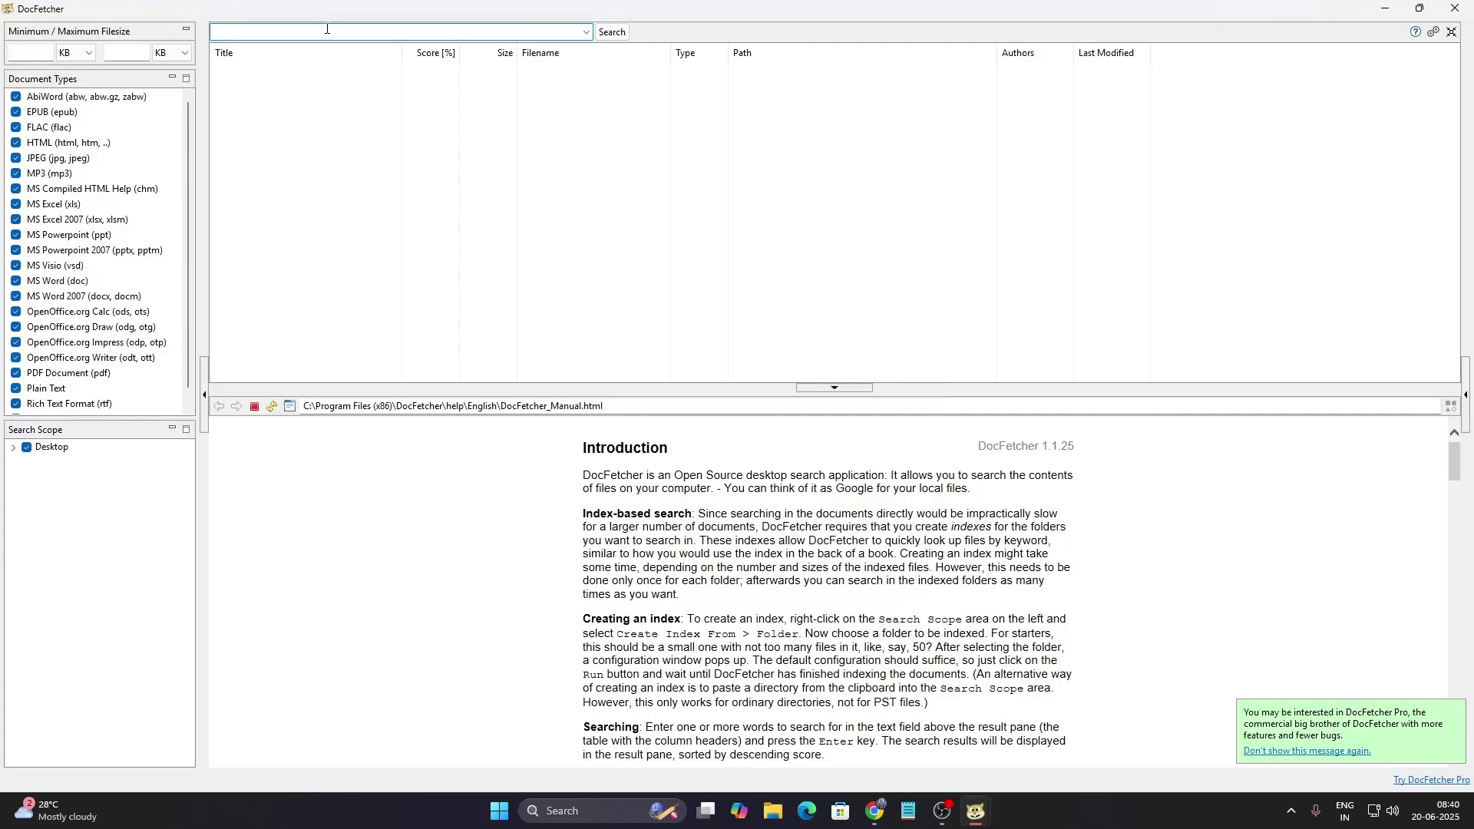
text(youtube chsan)
key(BackSpace)
text(nel)
click(627, 35)
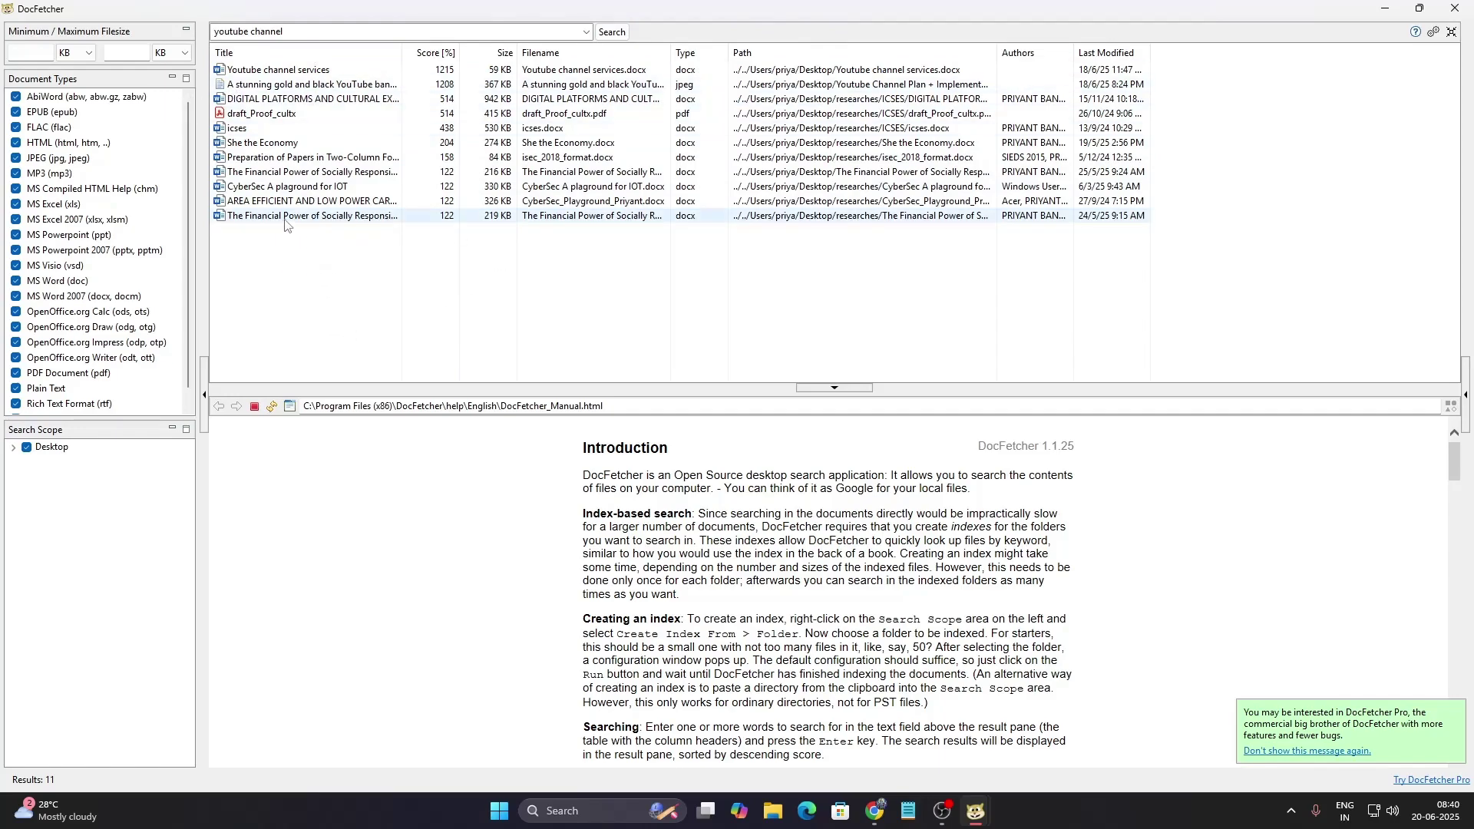
Preview the last Financial Power result, draft_Proof_cultx and Youtube channel services to examine the highlighted matches
click(297, 222)
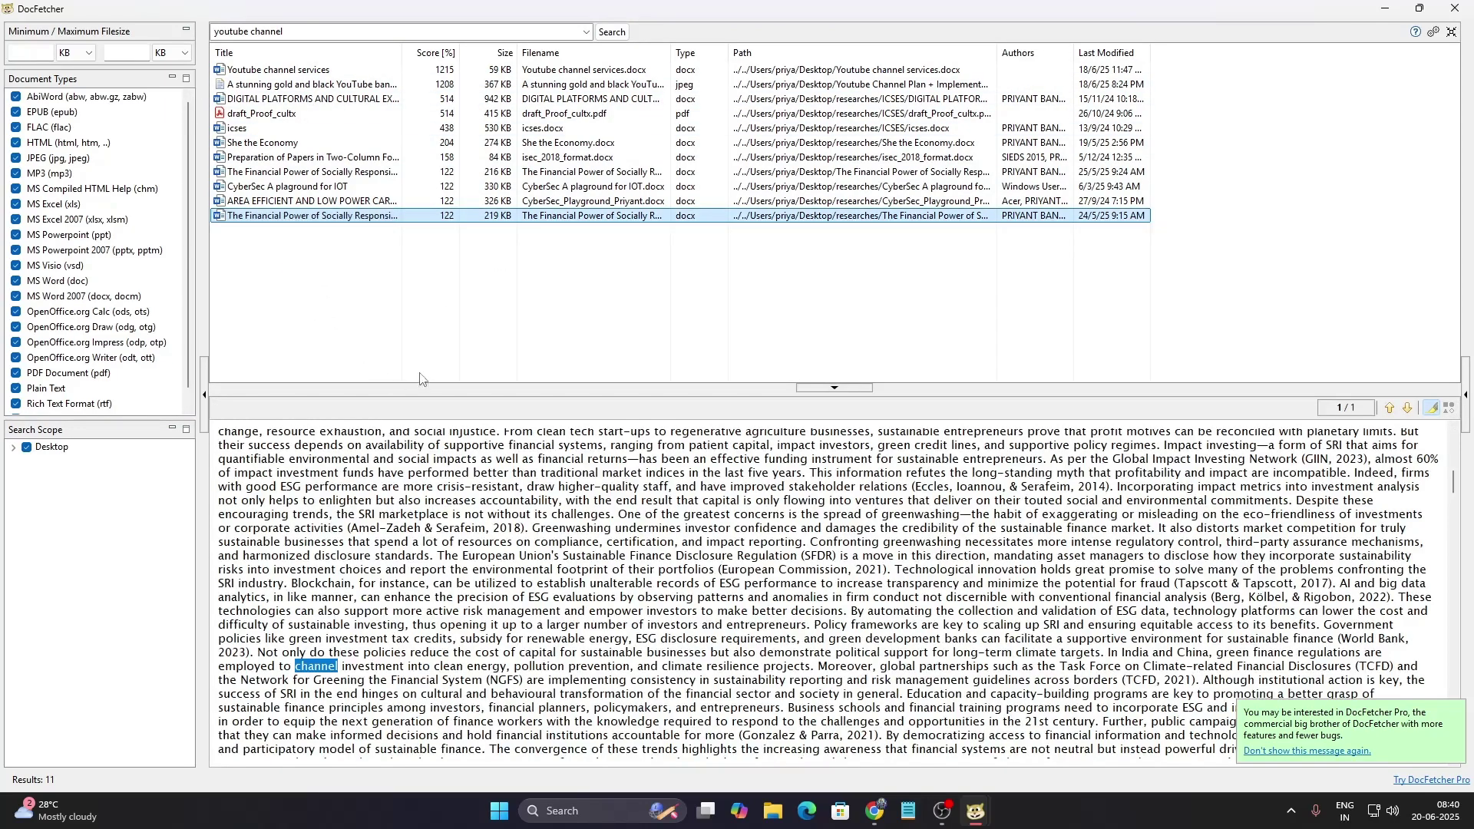
scroll(588, 598, down, 3)
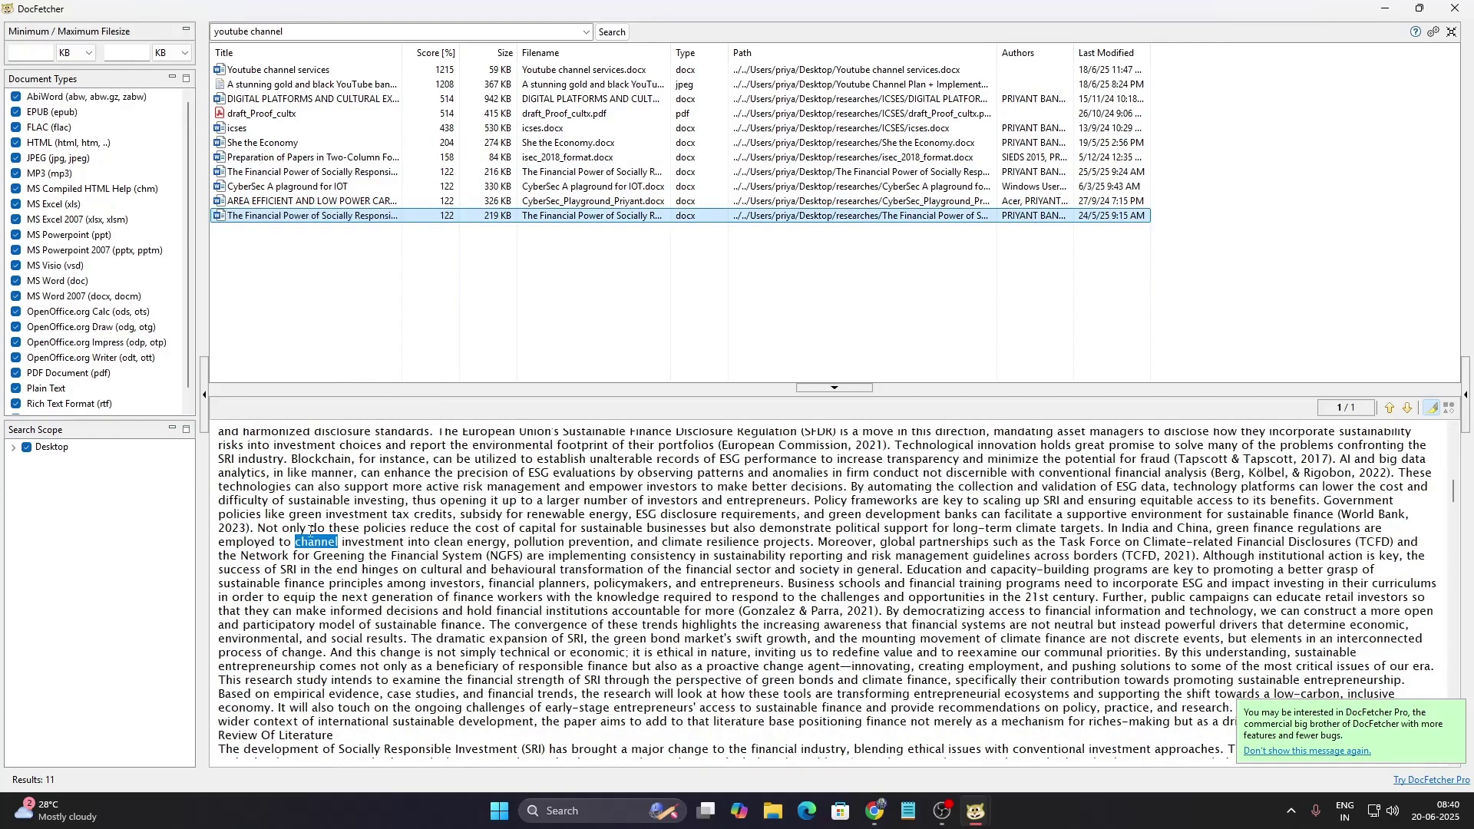
click(339, 543)
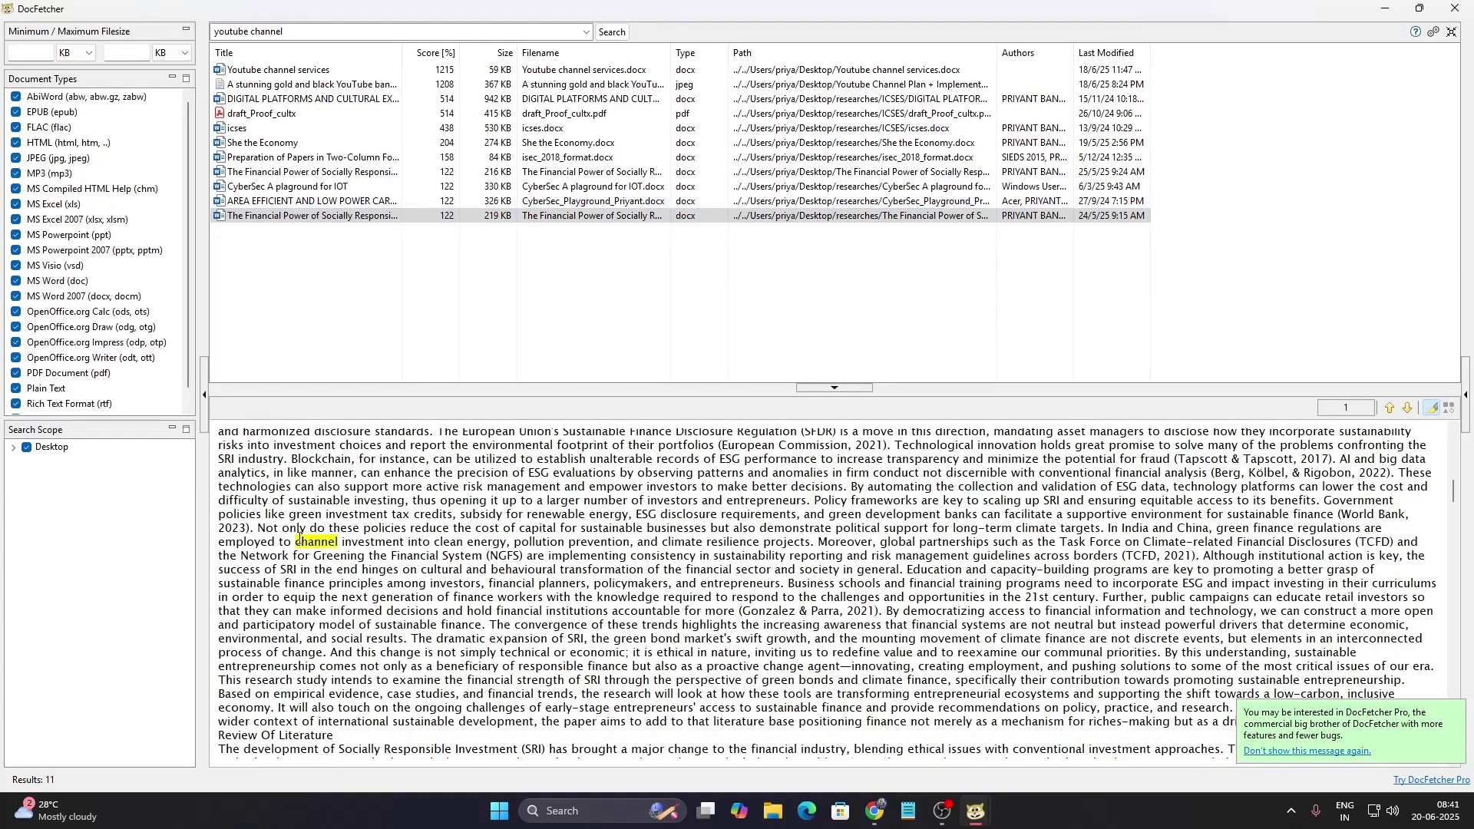
double_click(273, 32)
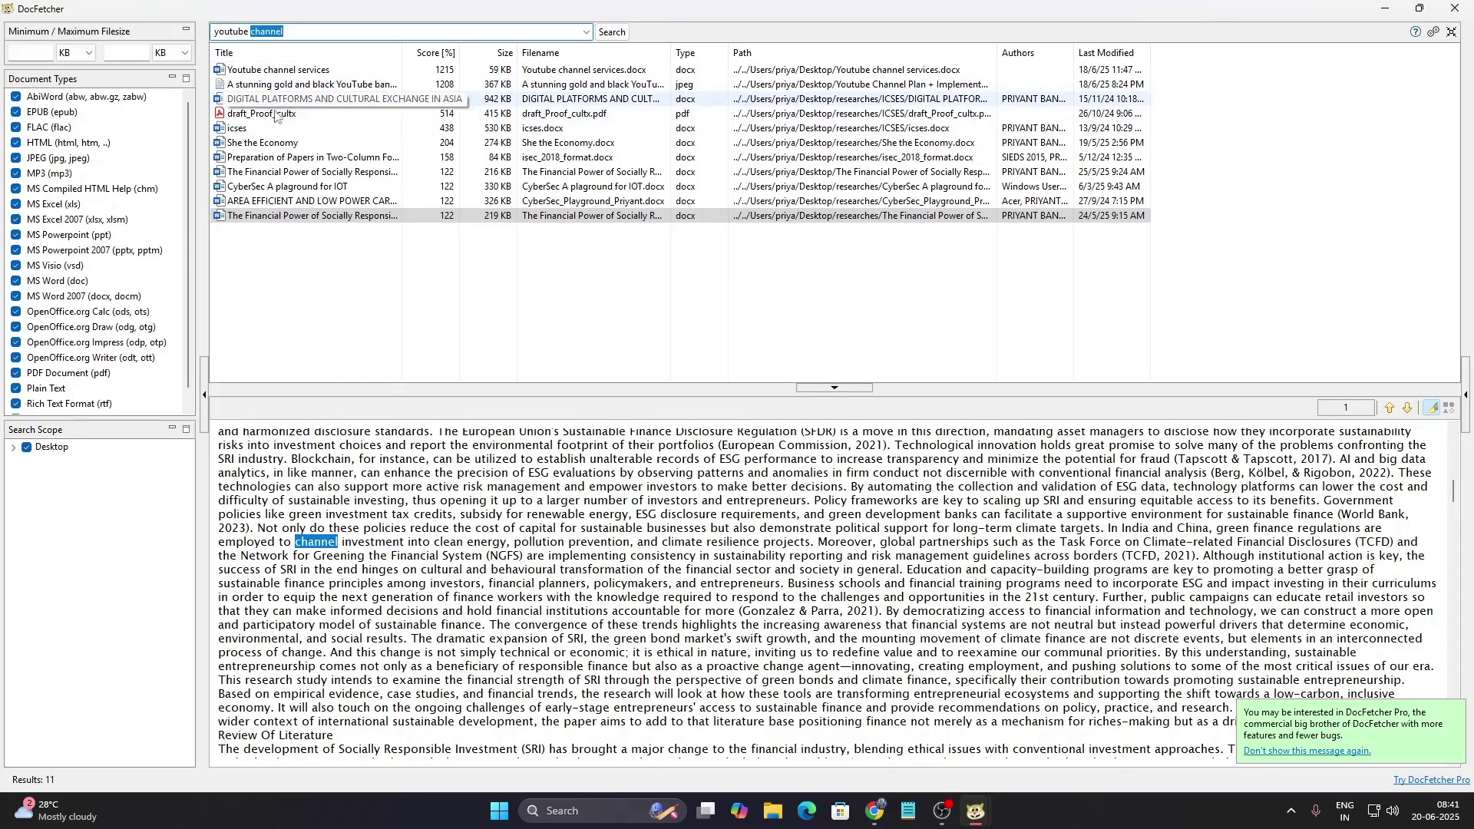
click(245, 116)
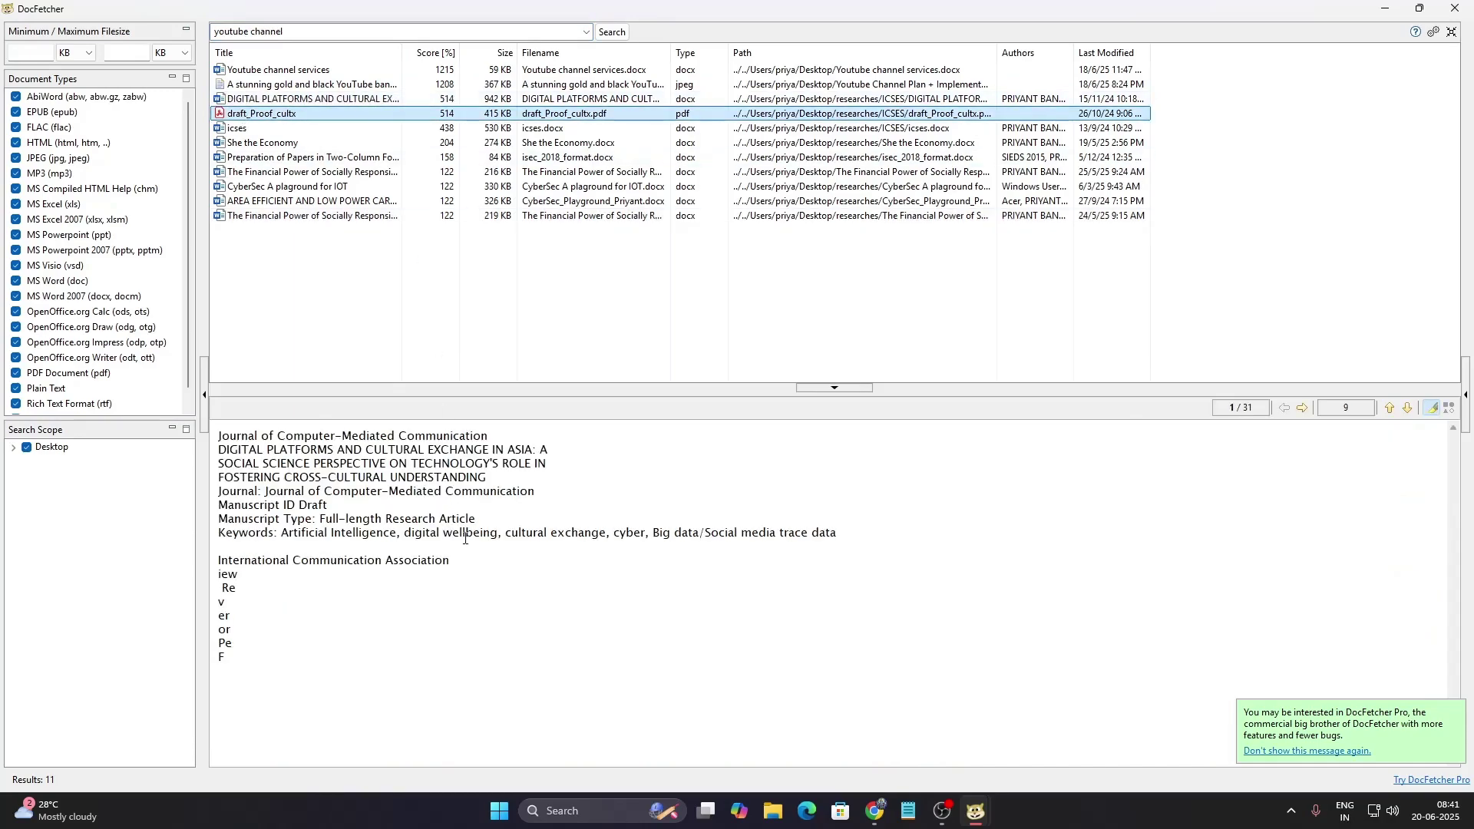
click(258, 71)
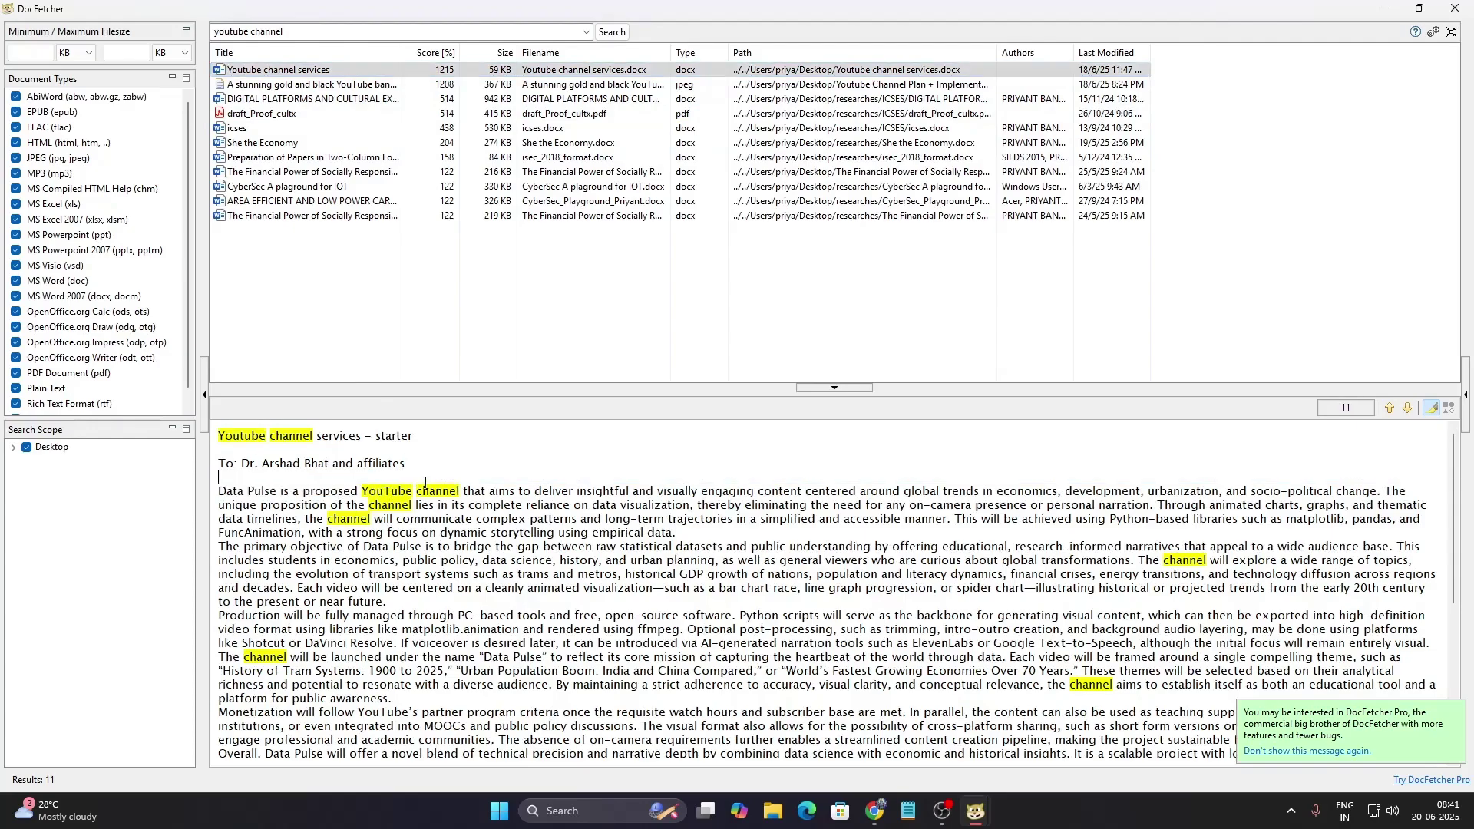
scroll(395, 496, down, 2)
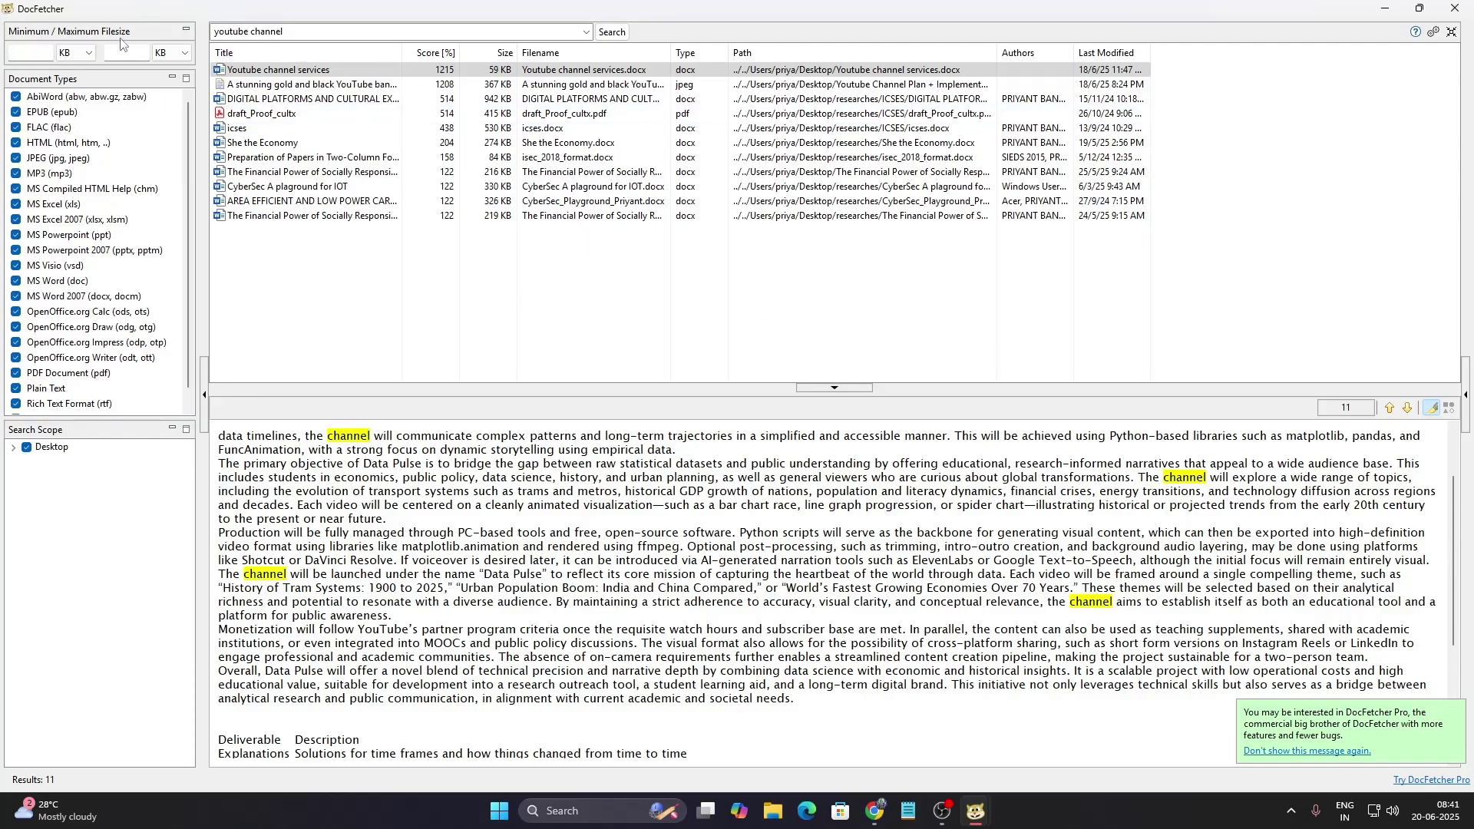
Filter the search results to a minimum filesize of 100 KB and a maximum of 1000 KB
click(33, 51)
text(100)
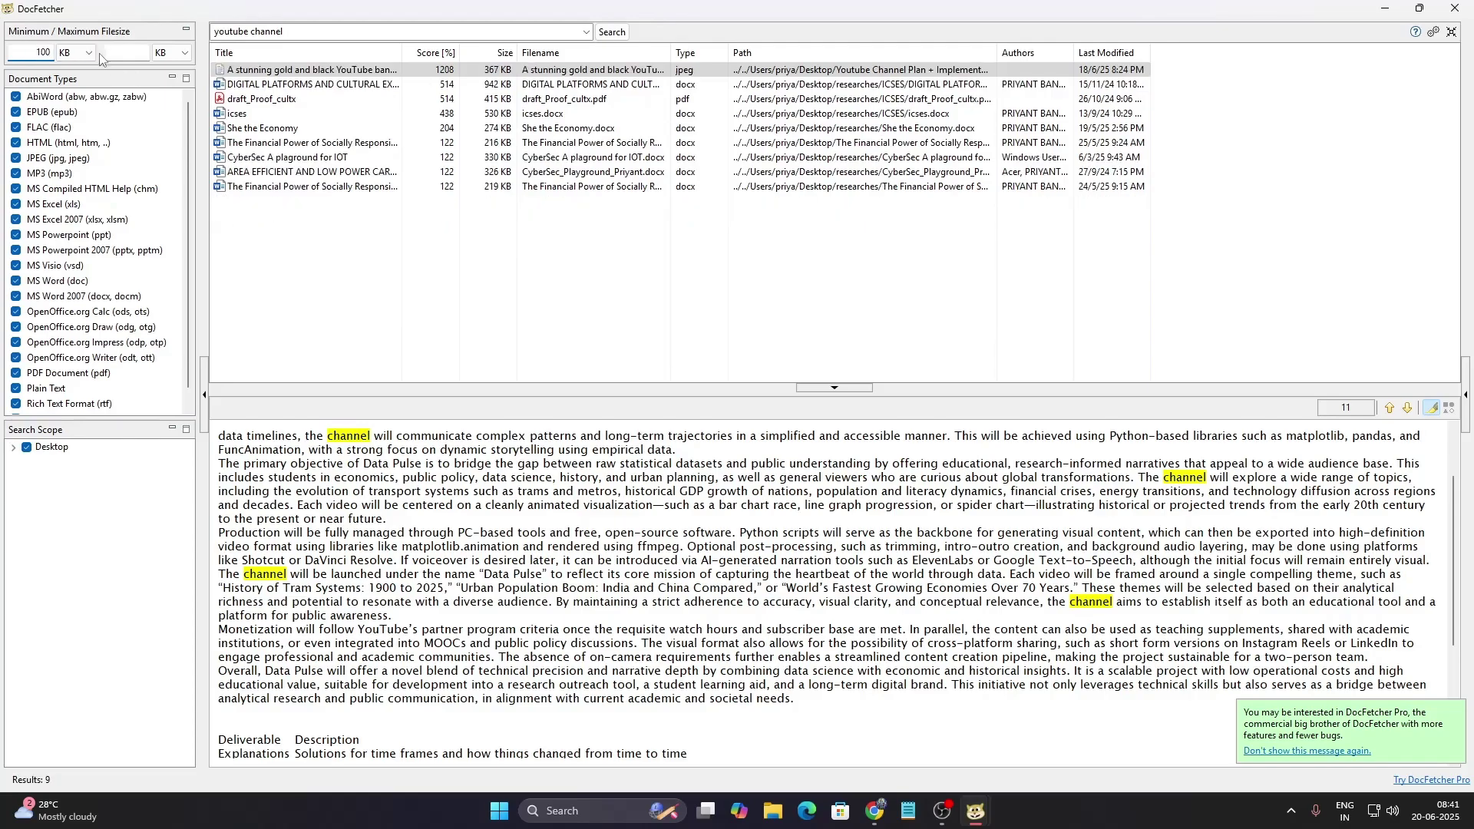
click(120, 51)
text(1)
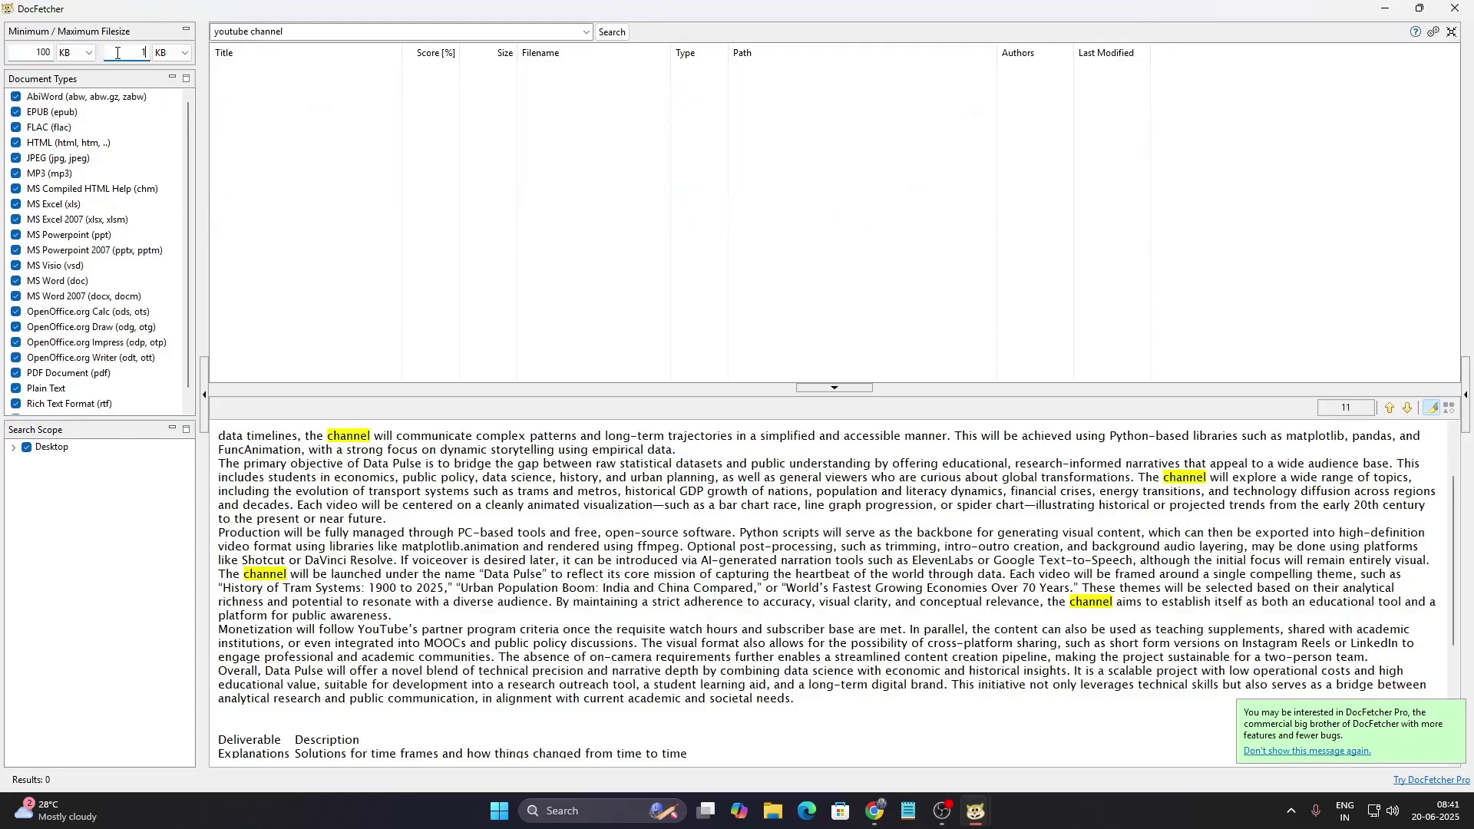
text(000)
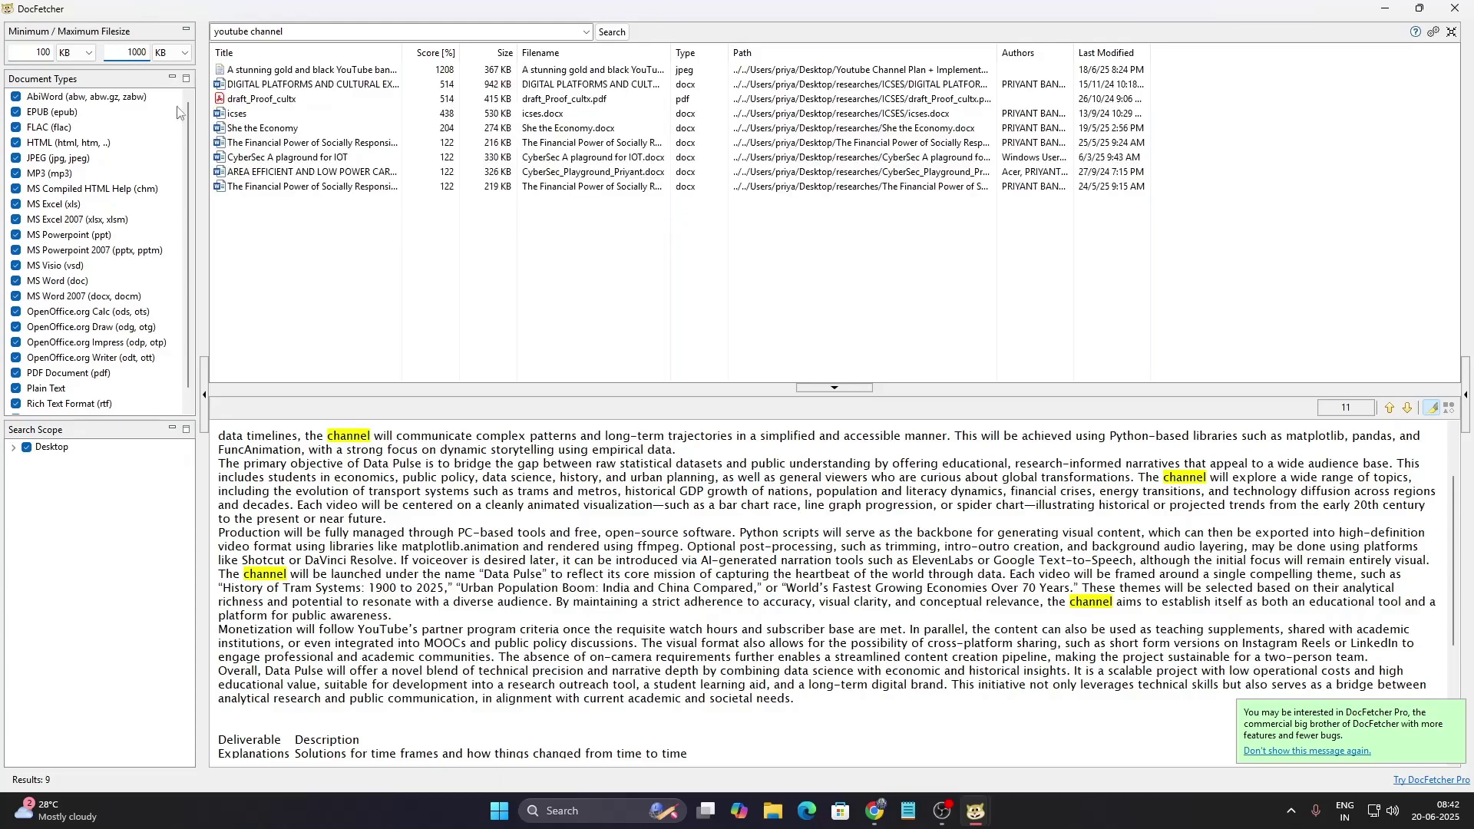
click(411, 240)
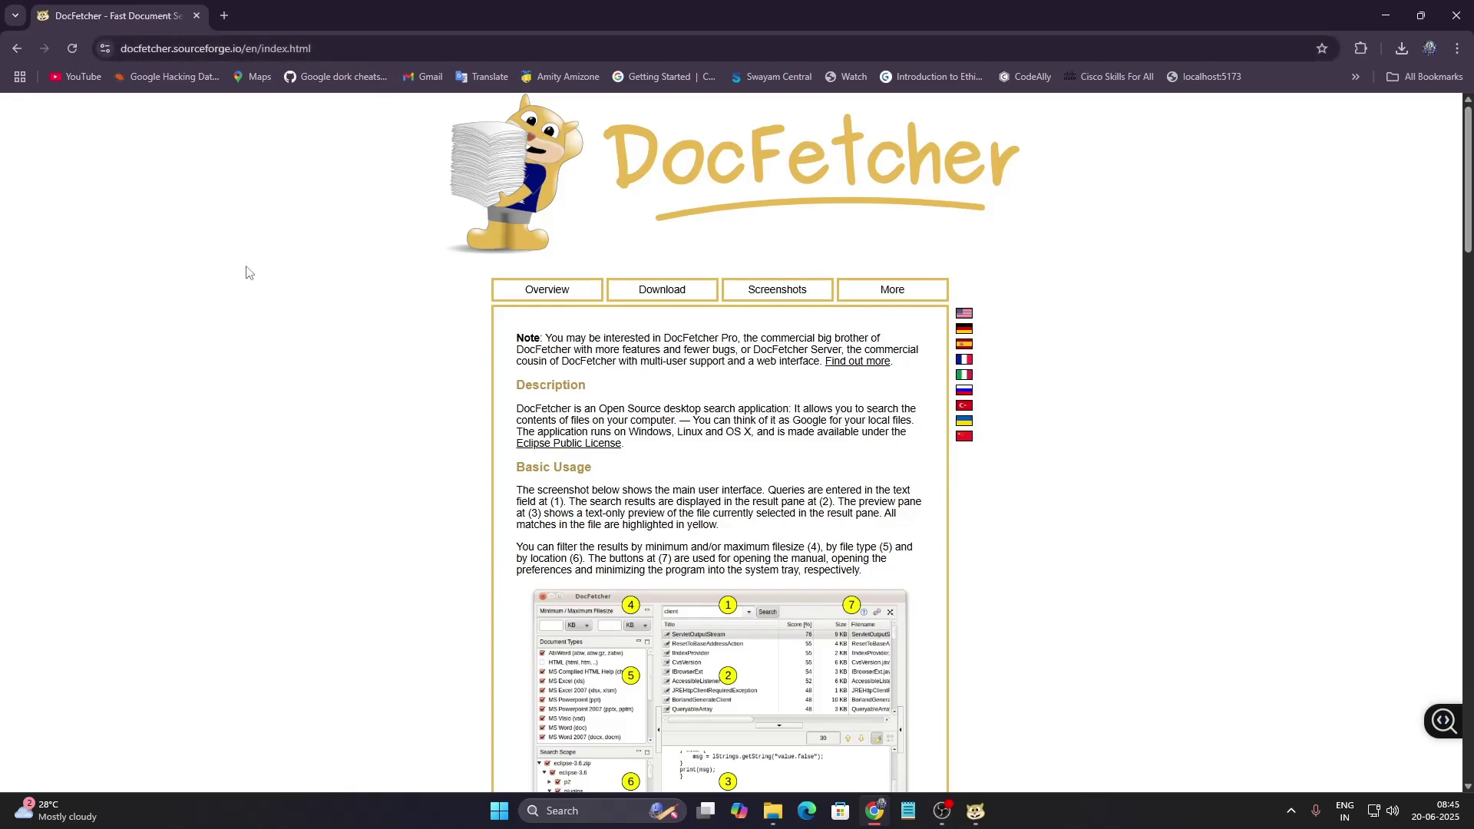
Review the DocFetcher website's overview page, including notable features, supported document formats, comparison with other applications and how indexing works
scroll(250, 271, down, 5)
scroll(296, 323, up, 1)
scroll(303, 329, down, 9)
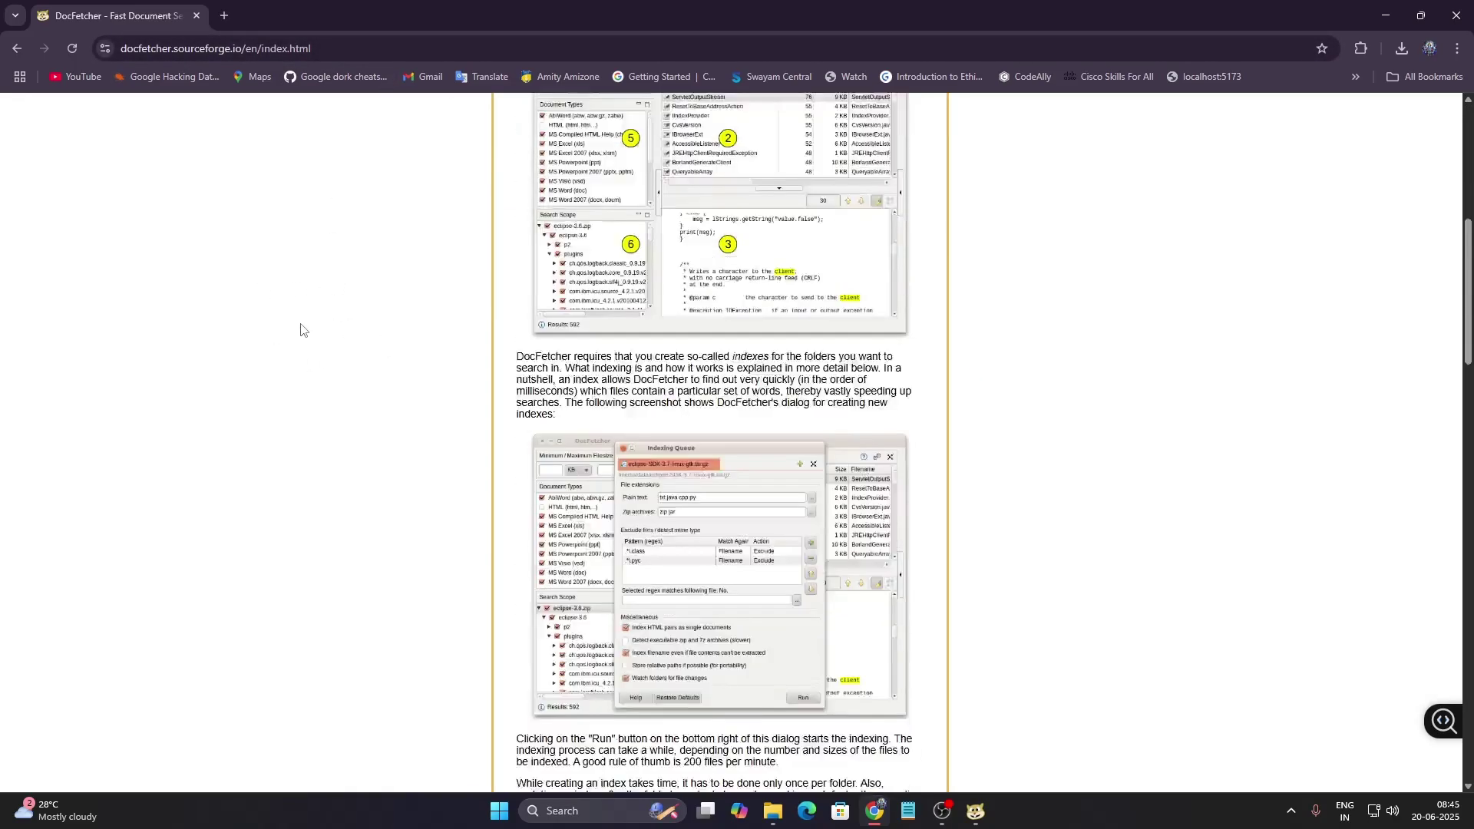
scroll(304, 326, down, 2)
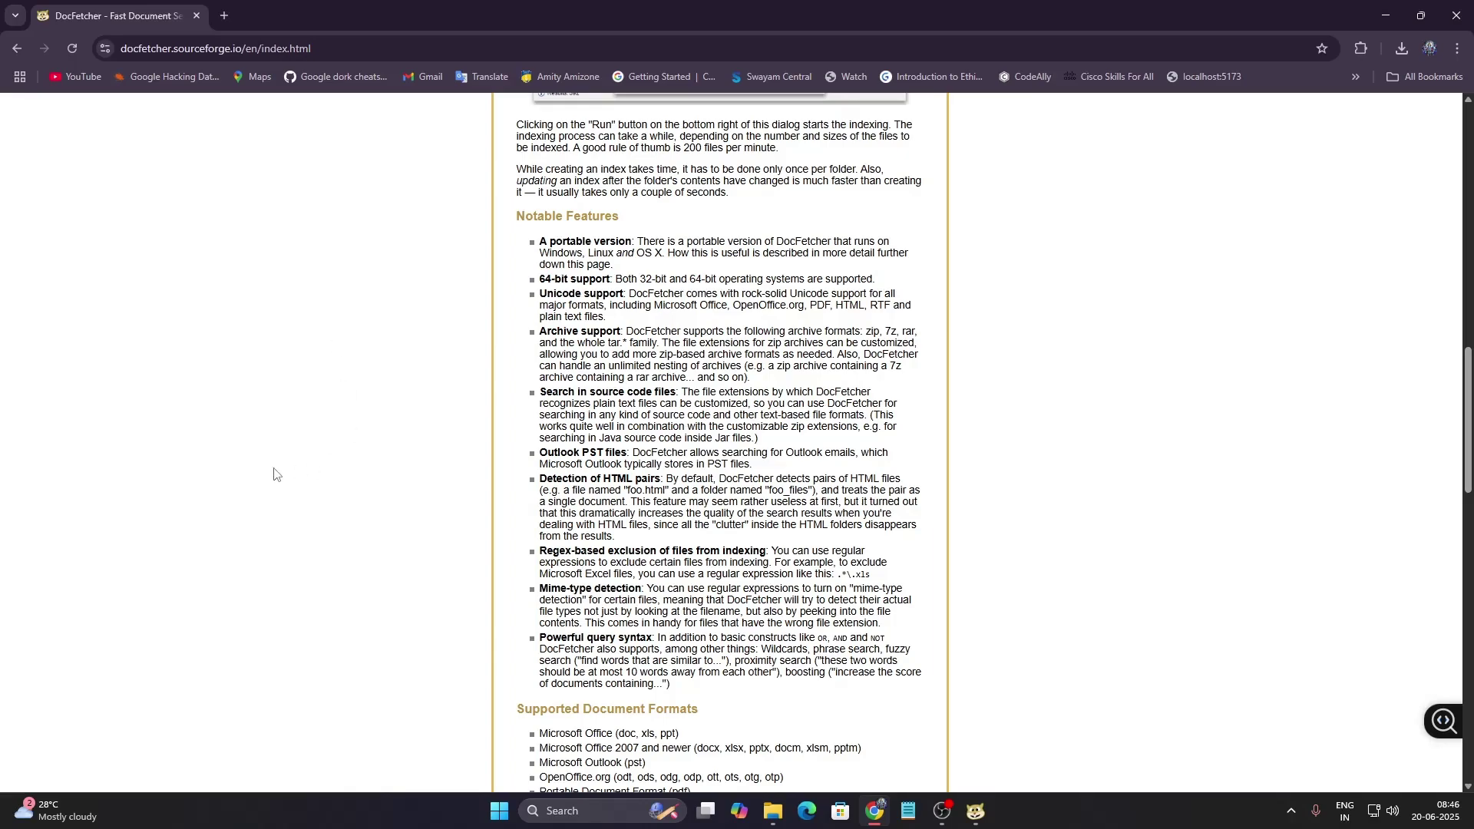
scroll(274, 474, down, 4)
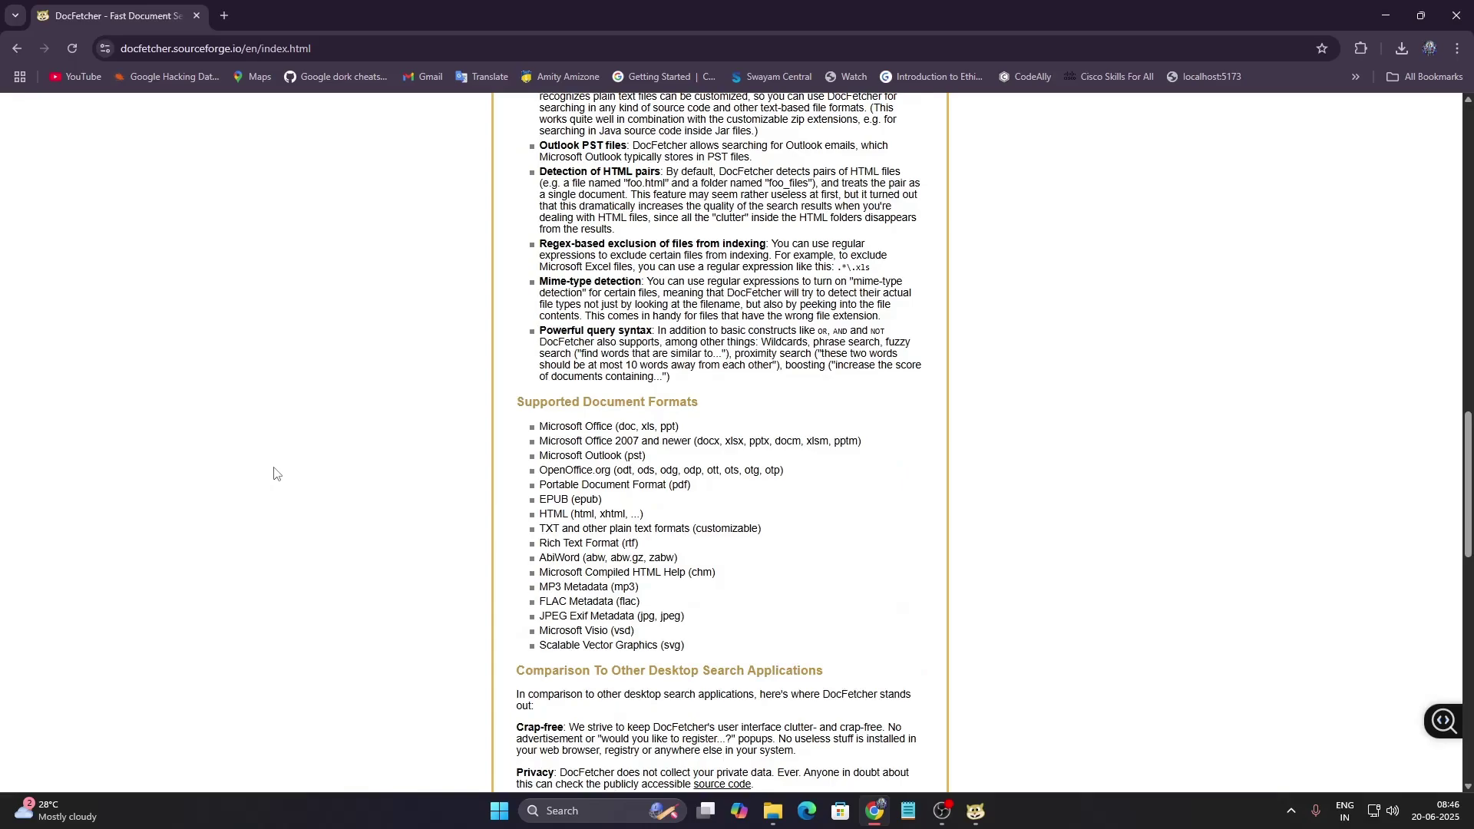
drag(540, 172, 783, 387)
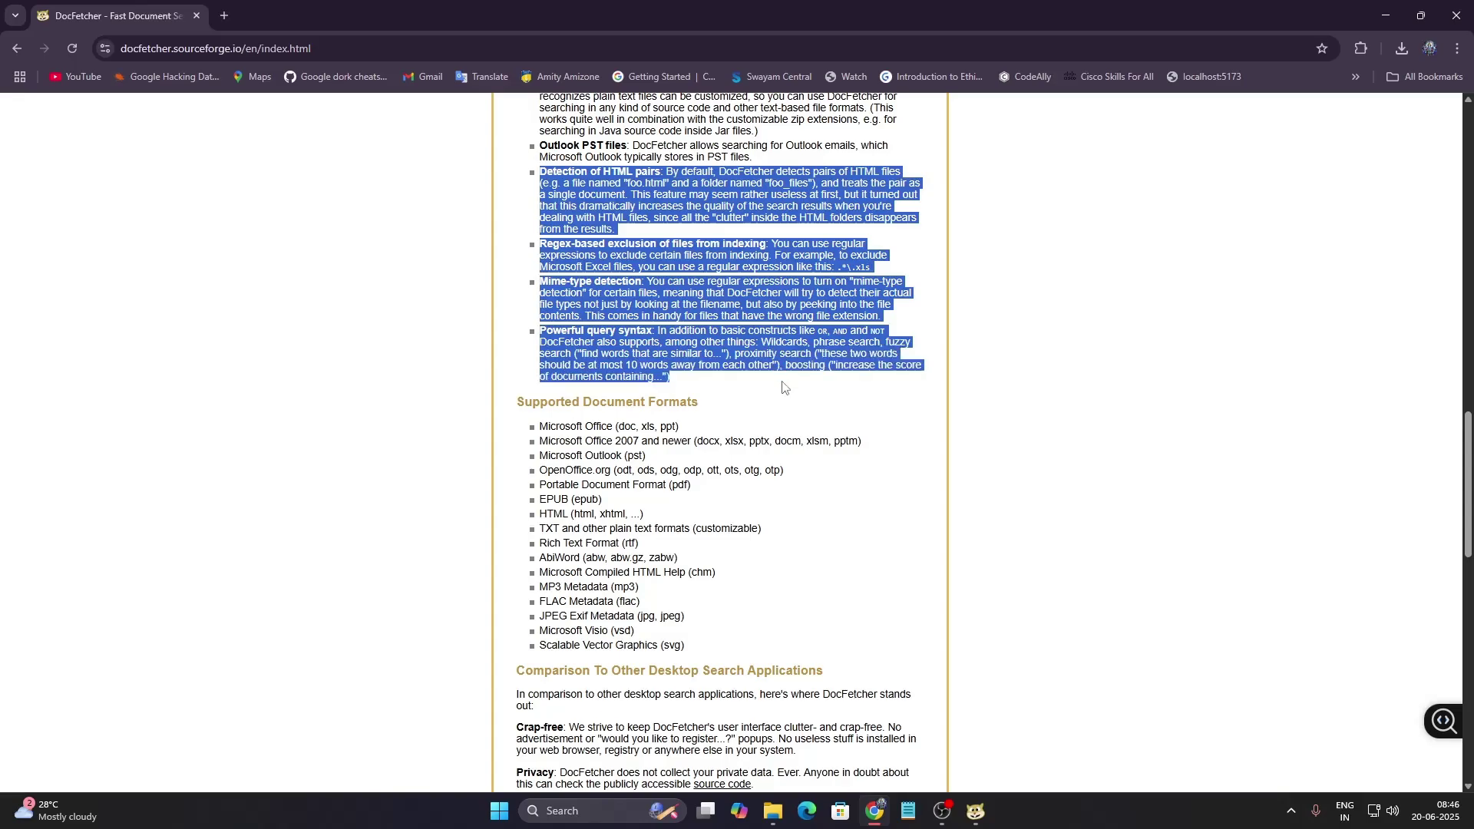
click(493, 376)
scroll(508, 366, down, 4)
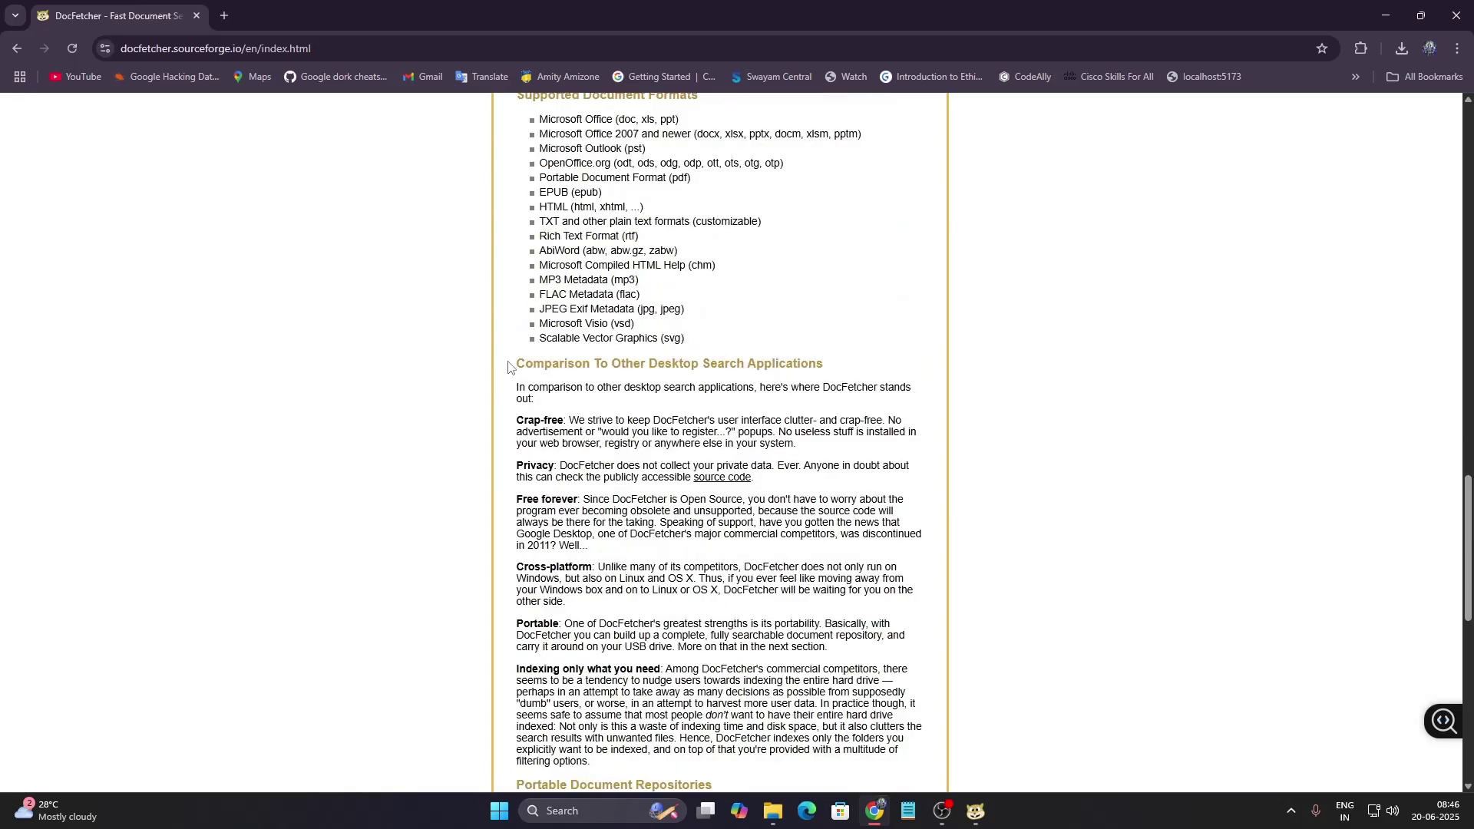
scroll(510, 366, up, 1)
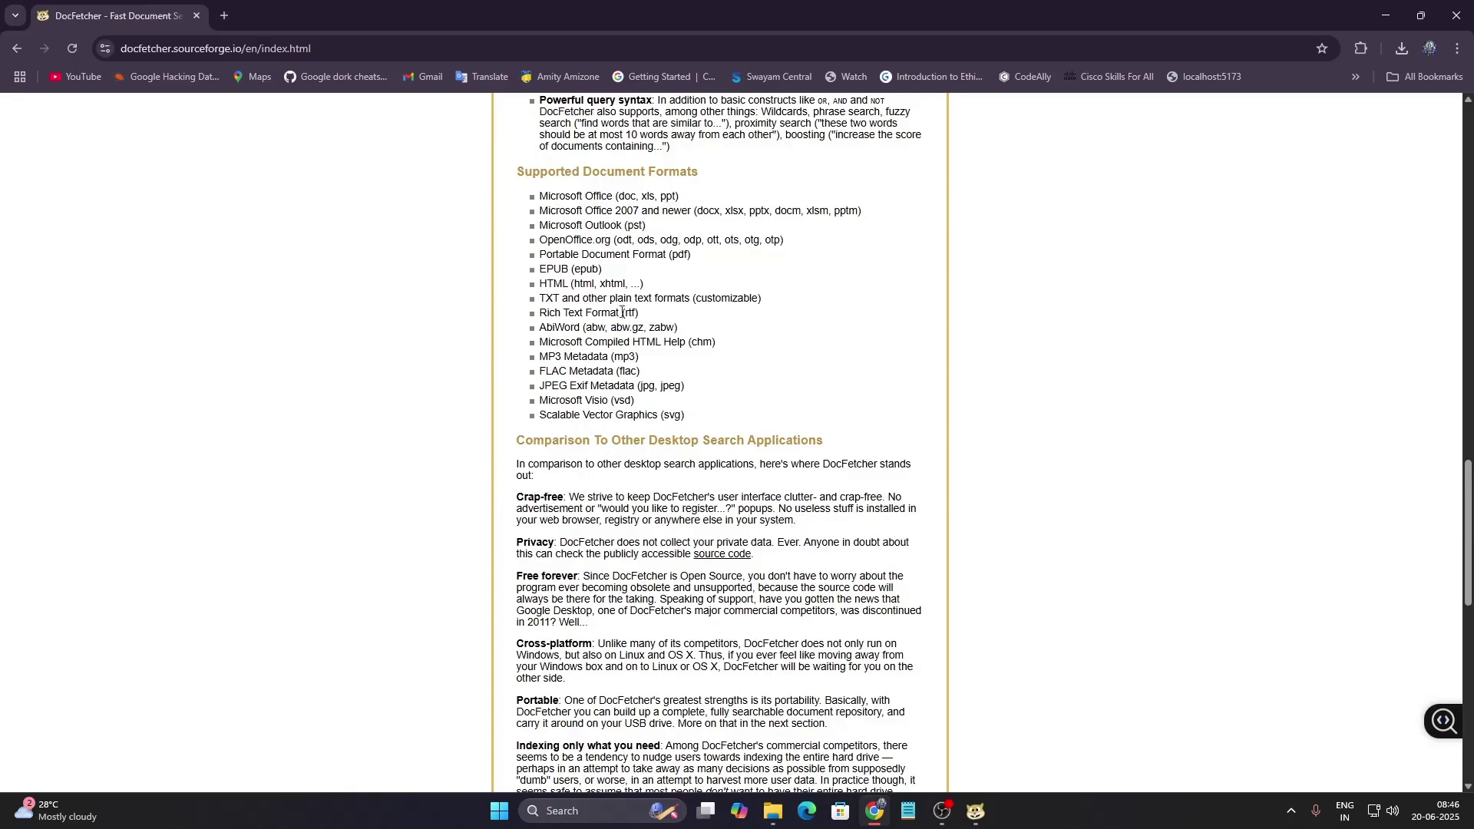
scroll(622, 313, down, 9)
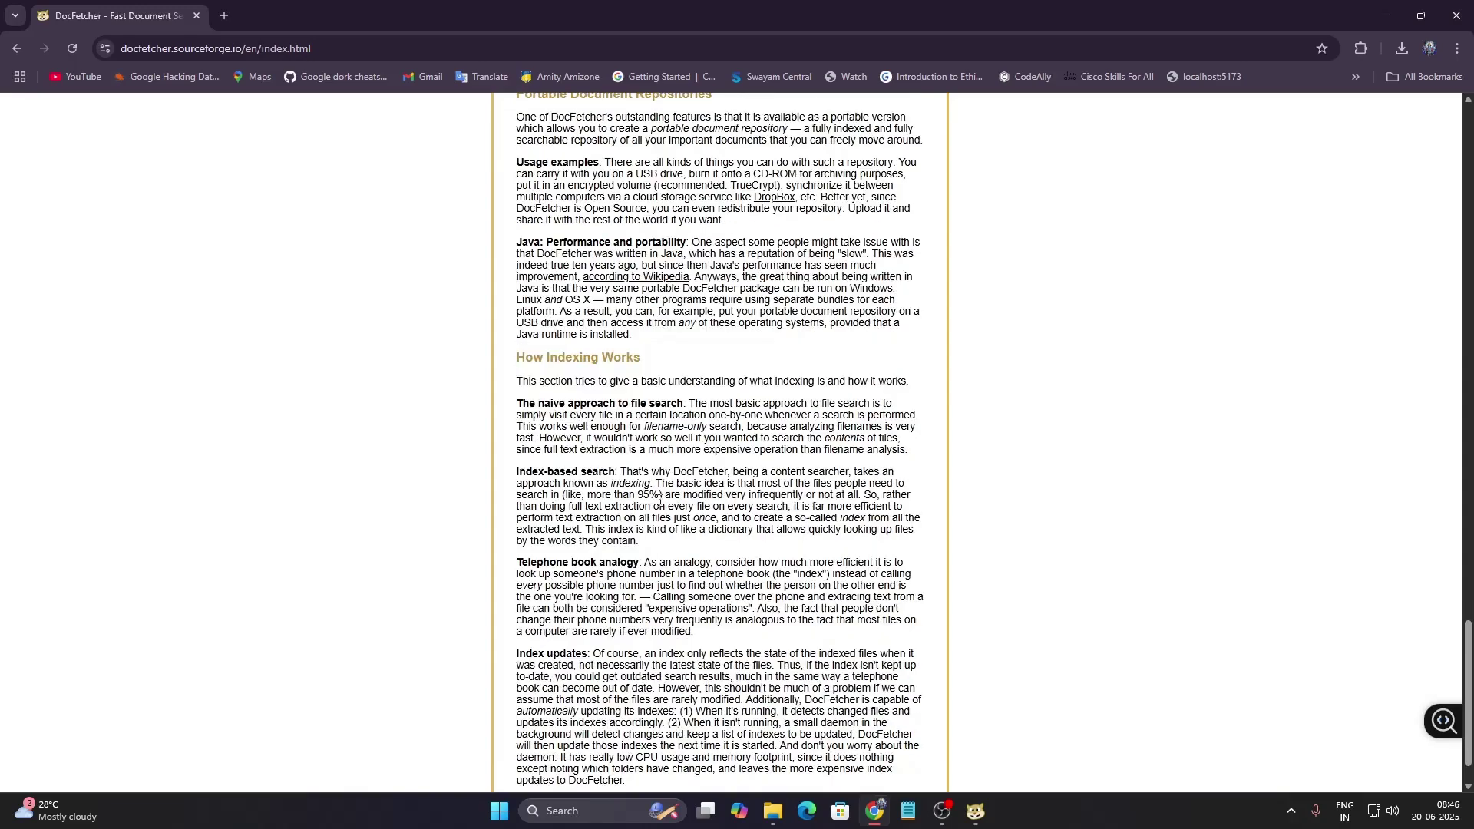
scroll(582, 468, down, 1)
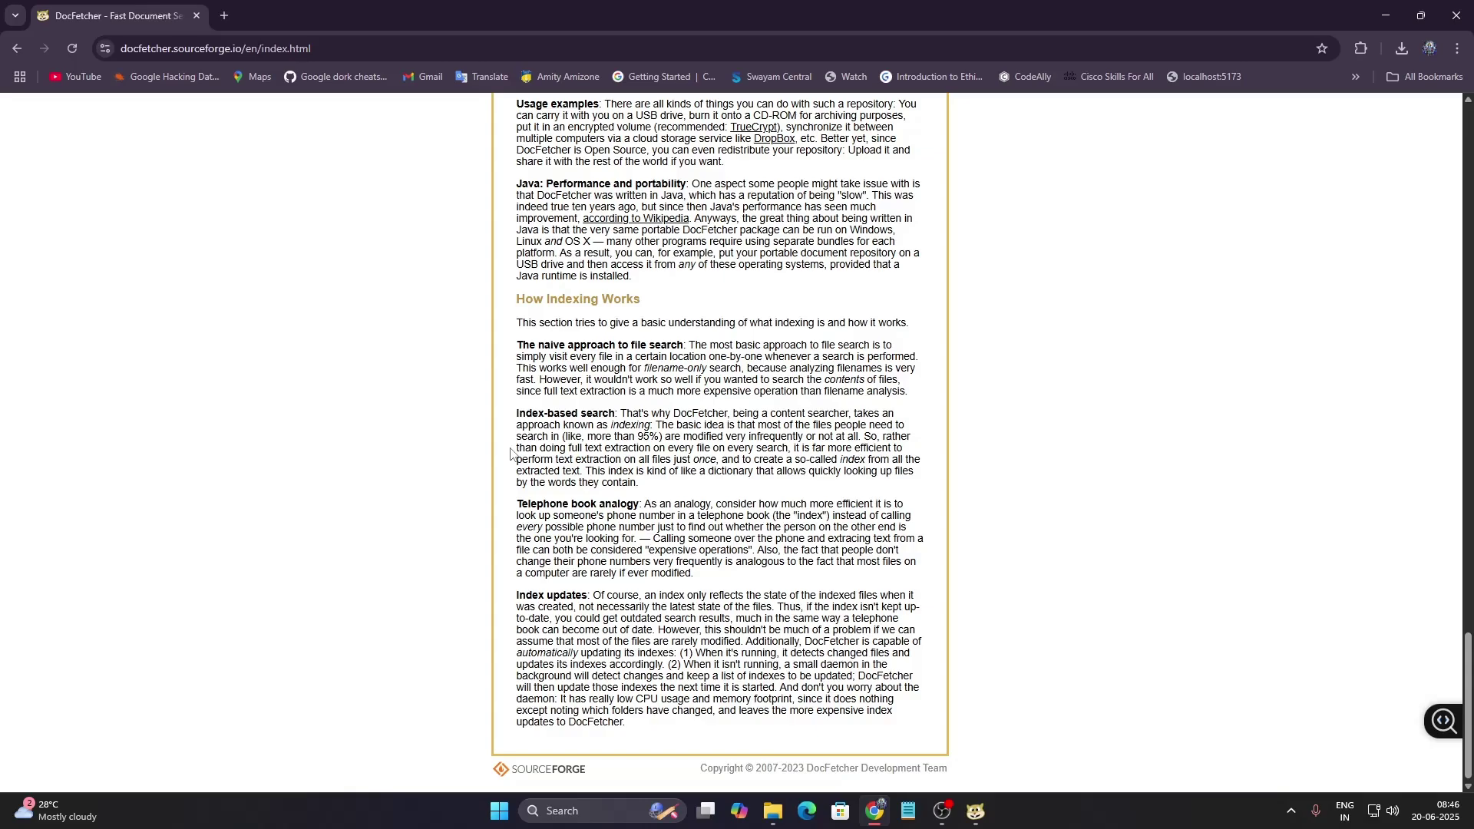
scroll(804, 373, up, 20)
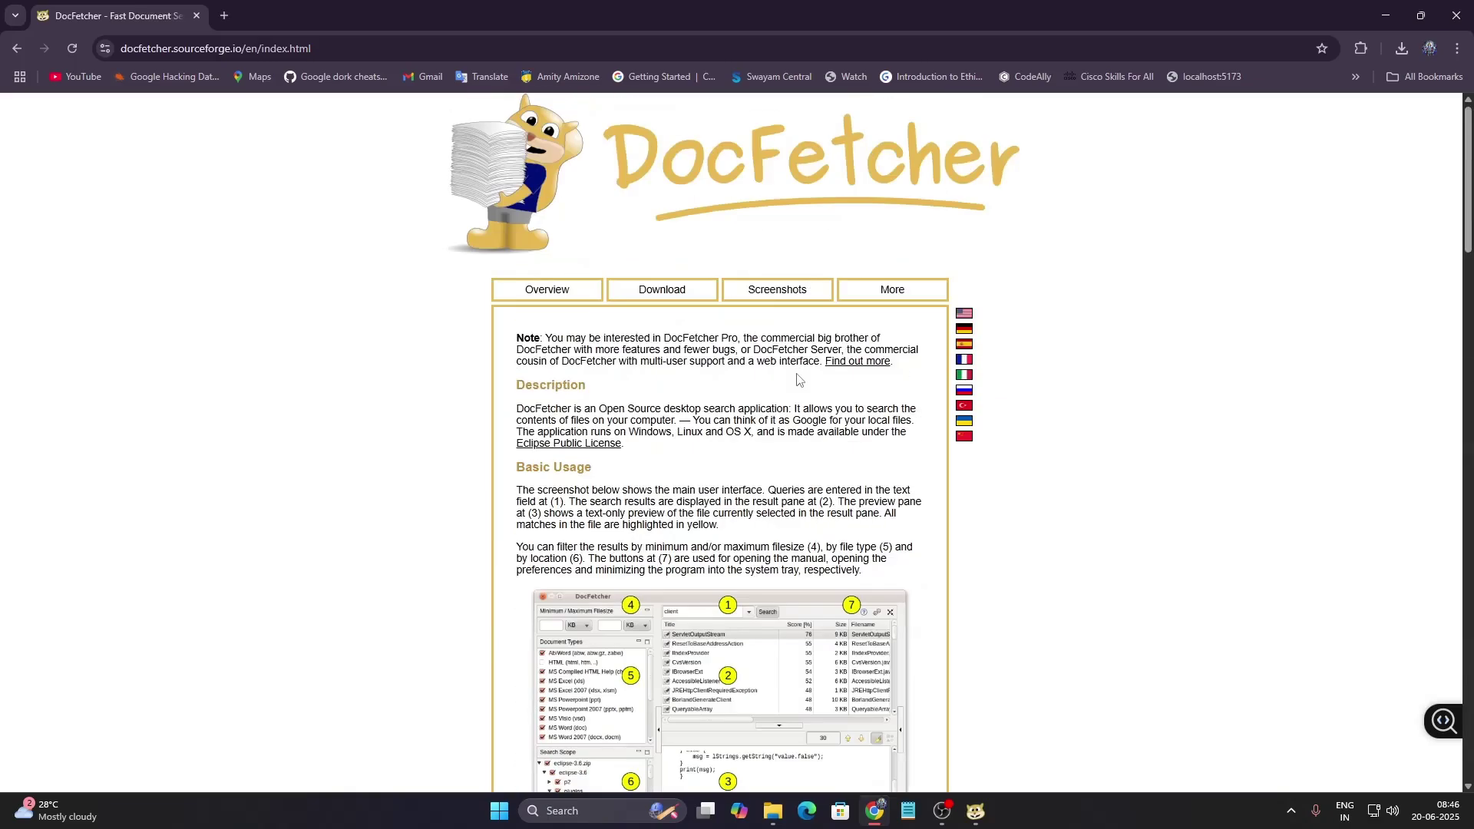
Open the DocFetcher website's download page and examine the Java Runtime requirement
click(687, 291)
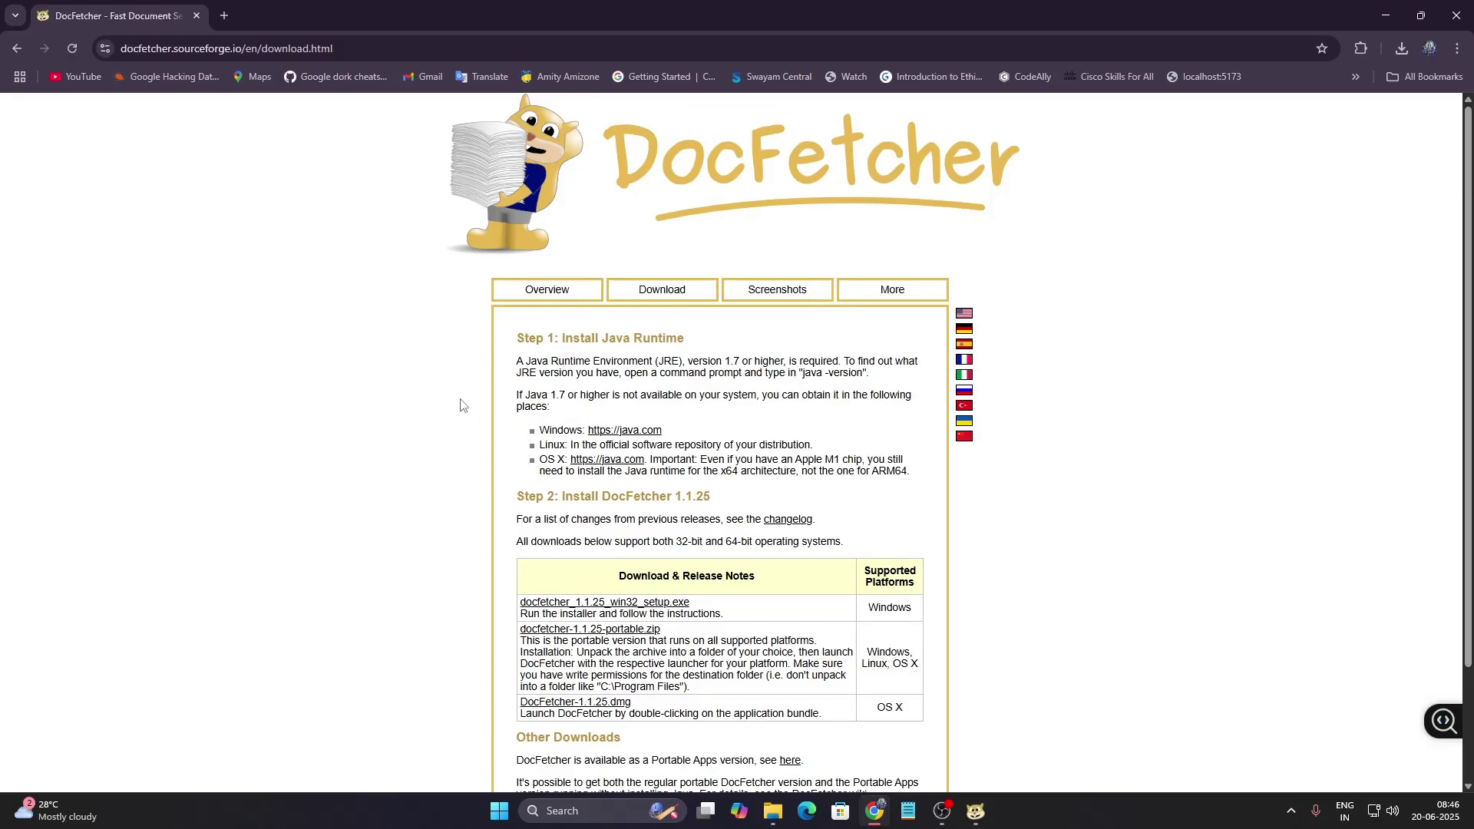
drag(513, 367, 731, 363)
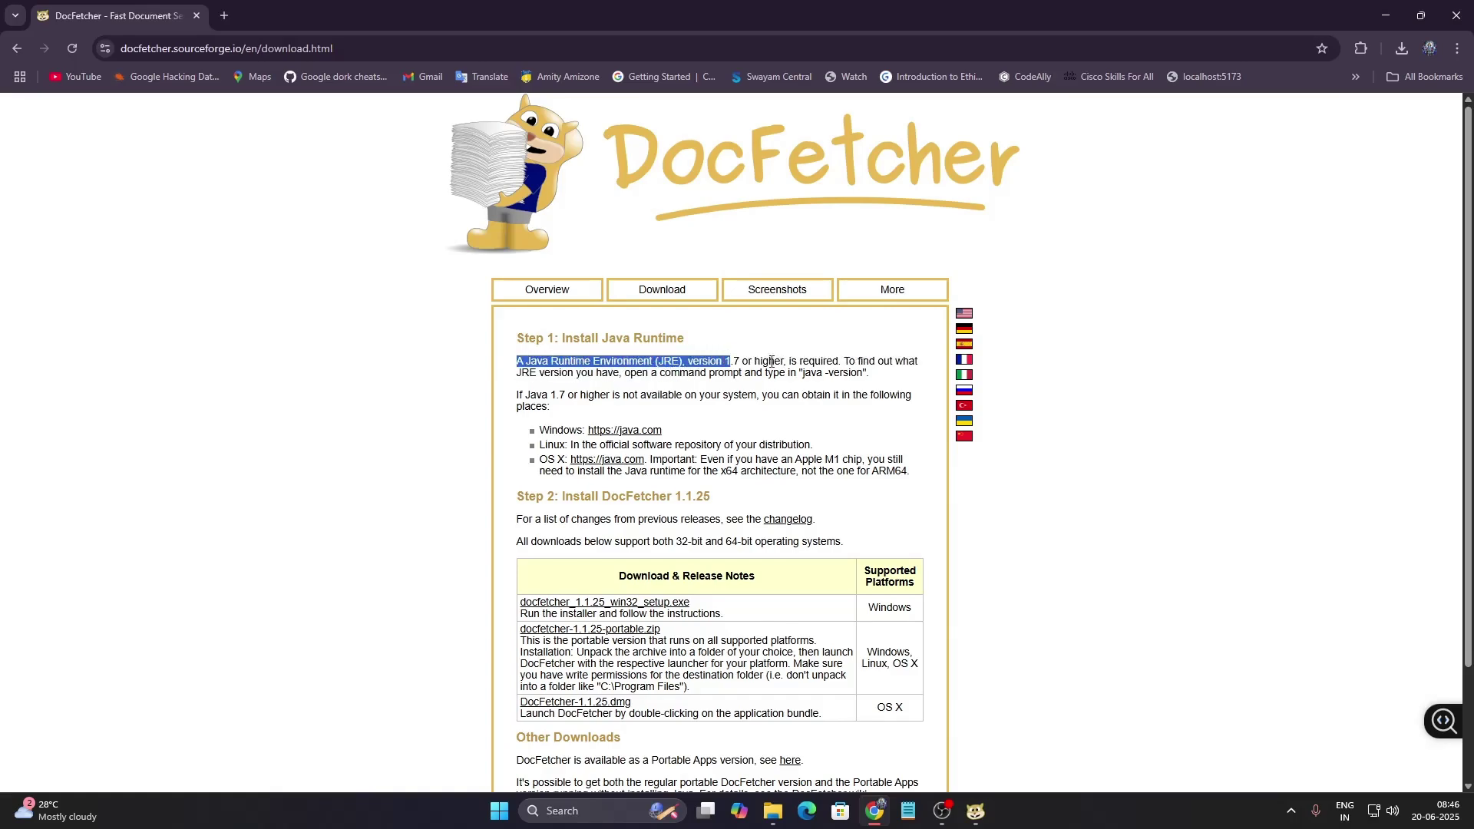
click(823, 368)
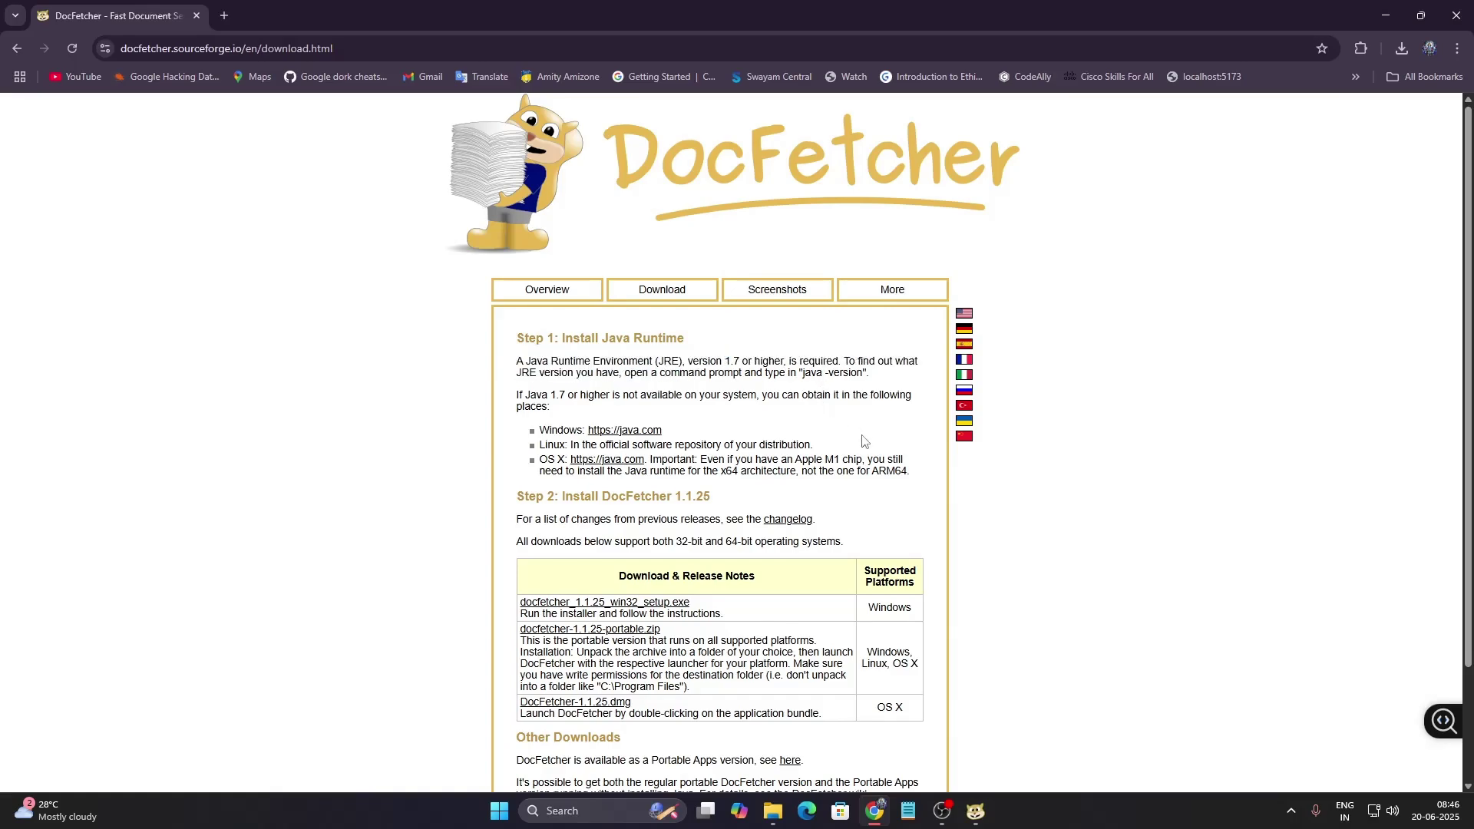